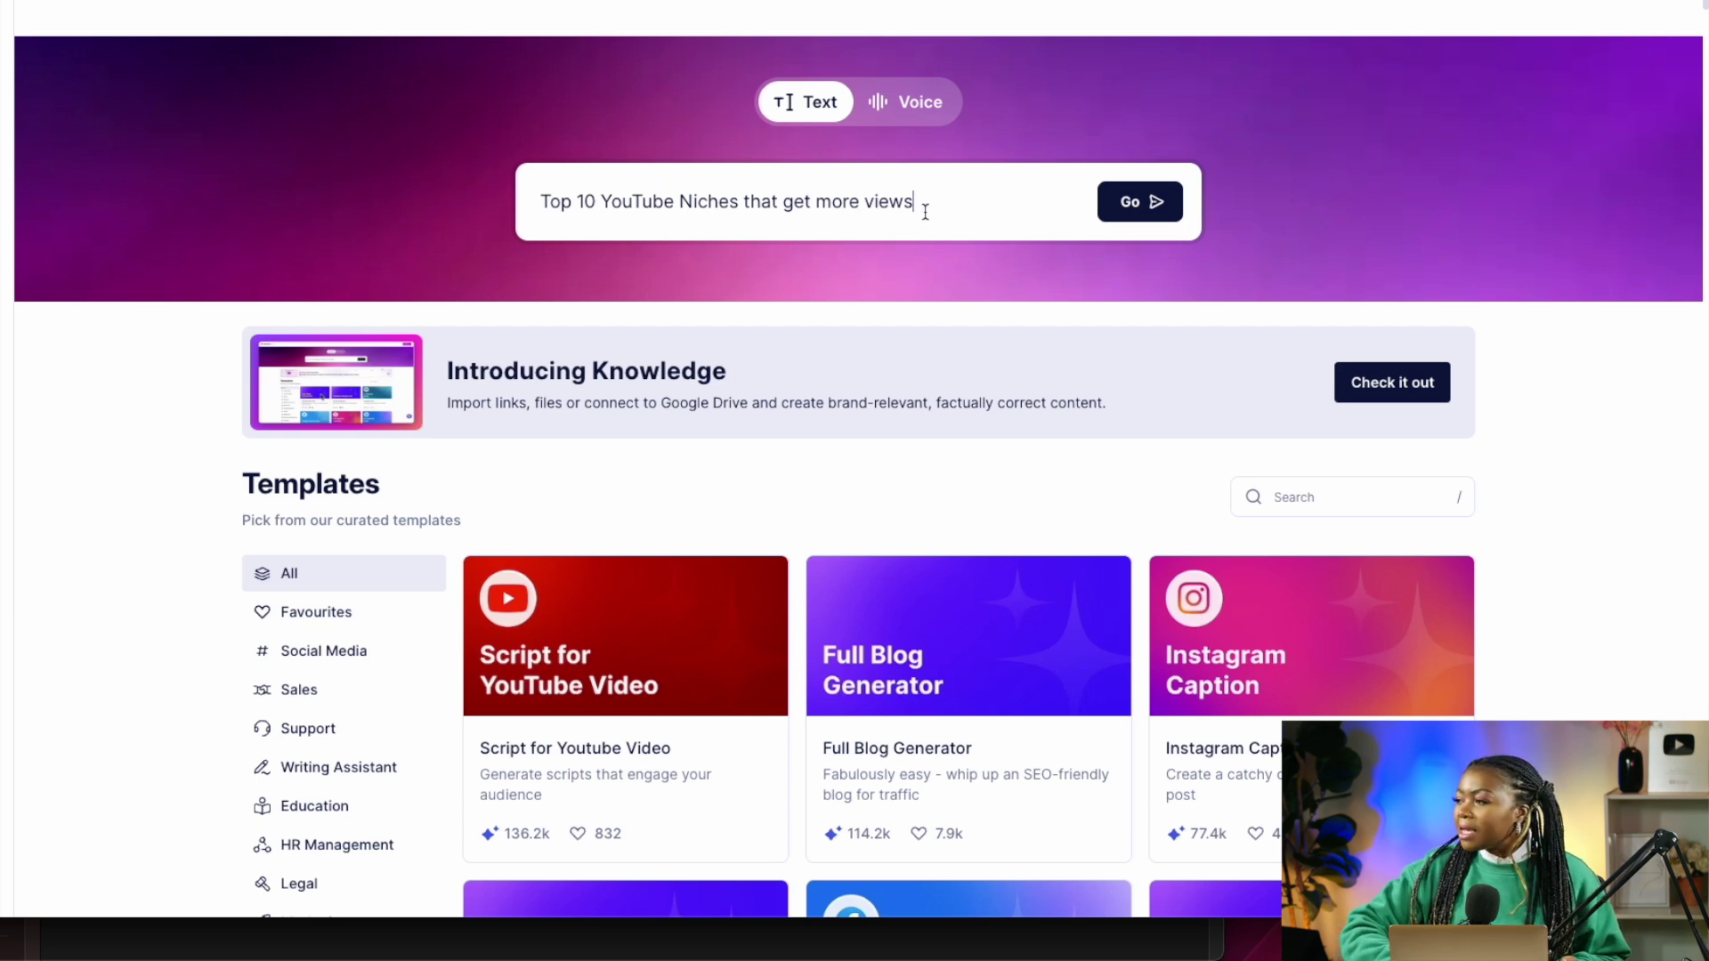
# Generate a document from the prompt "Top 10 YouTube Niches that get more views" and review the Technology niche in its table of contents
pyautogui.click(1132, 210)
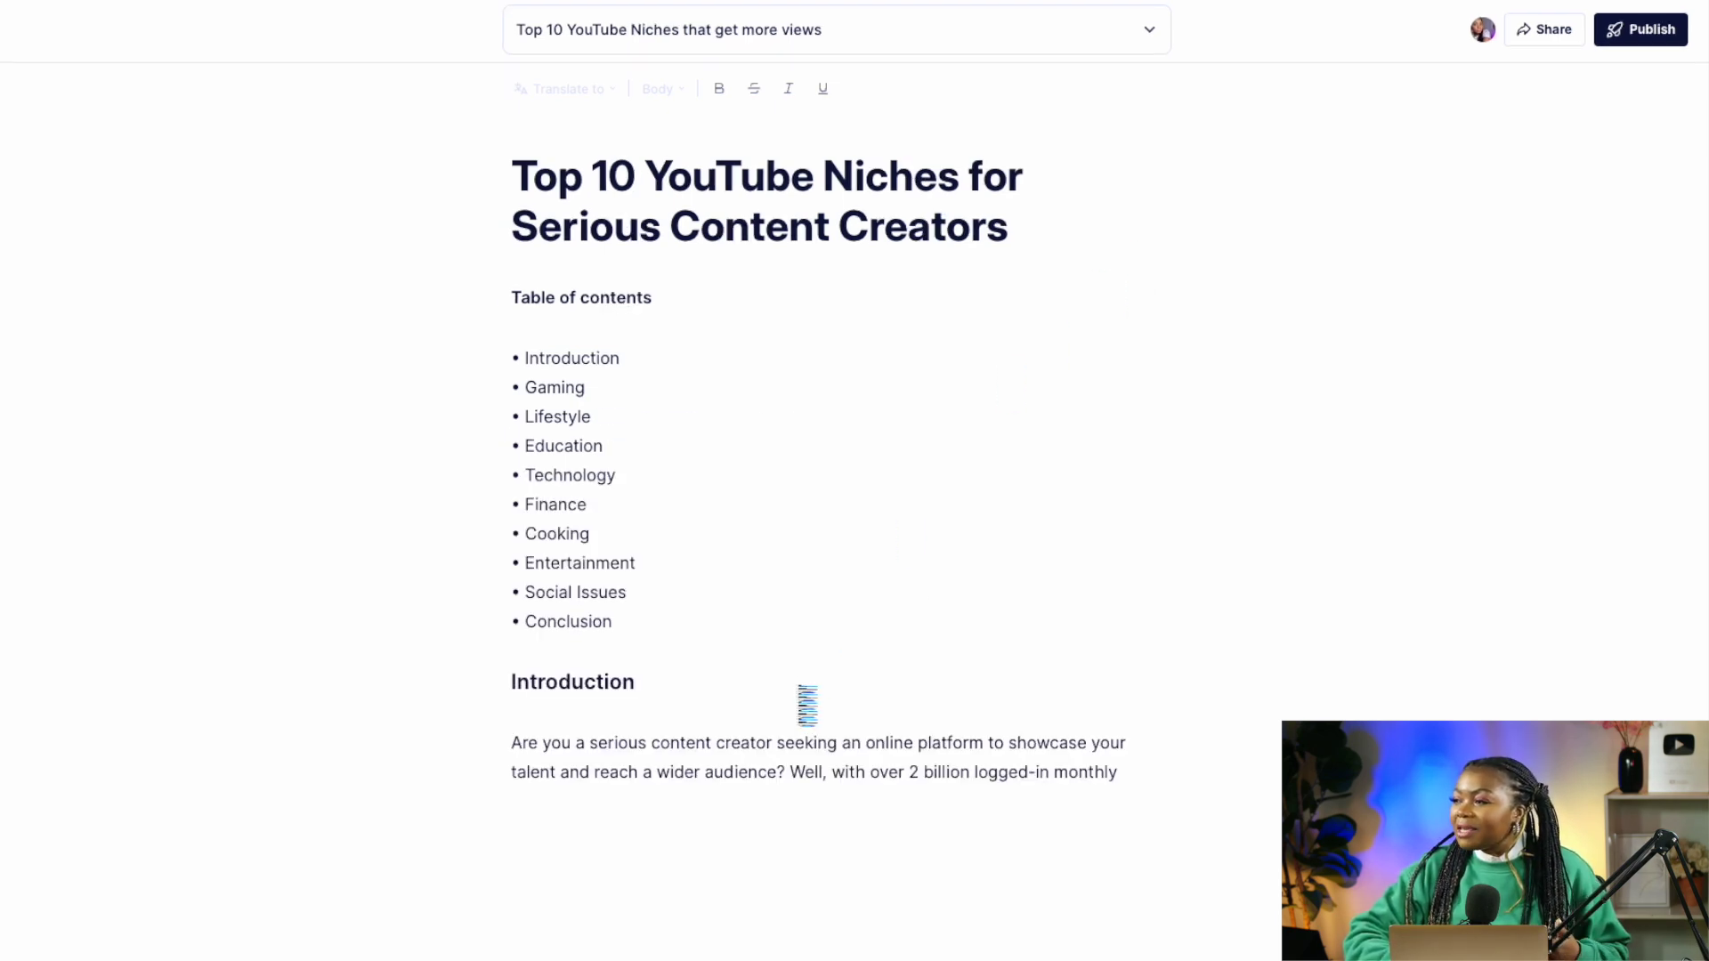
pyautogui.scroll(2, 807, 706)
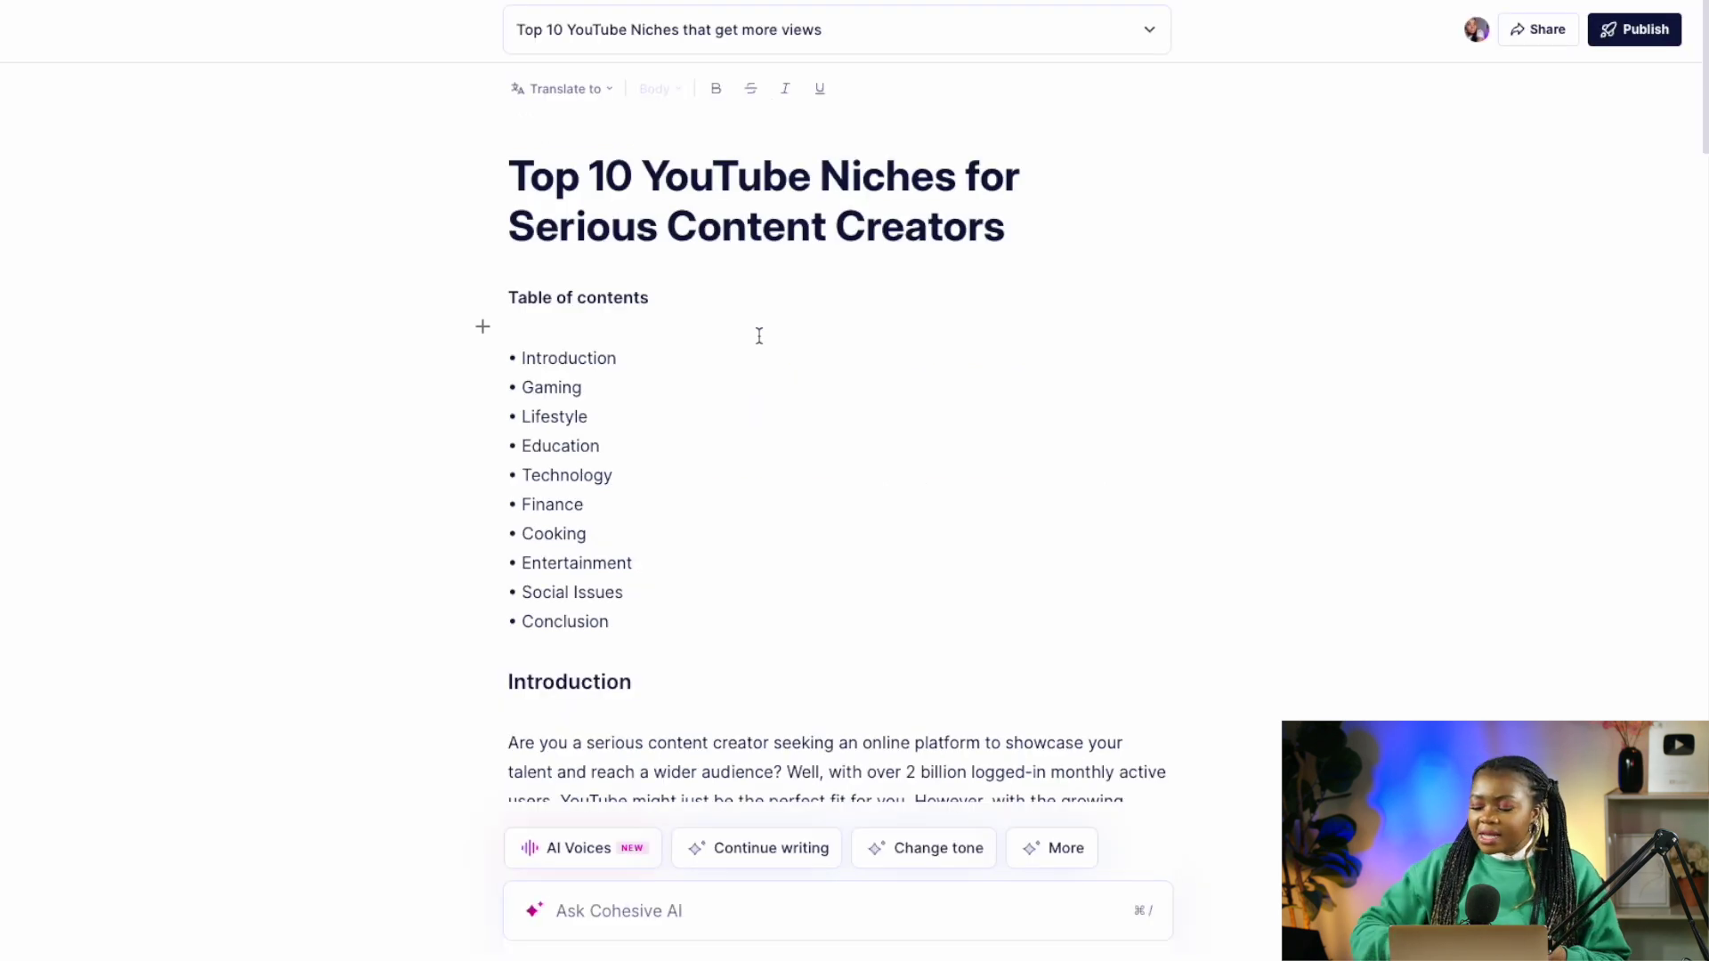
pyautogui.moveTo(626, 477); pyautogui.dragTo(519, 481)
pyautogui.click(602, 481)
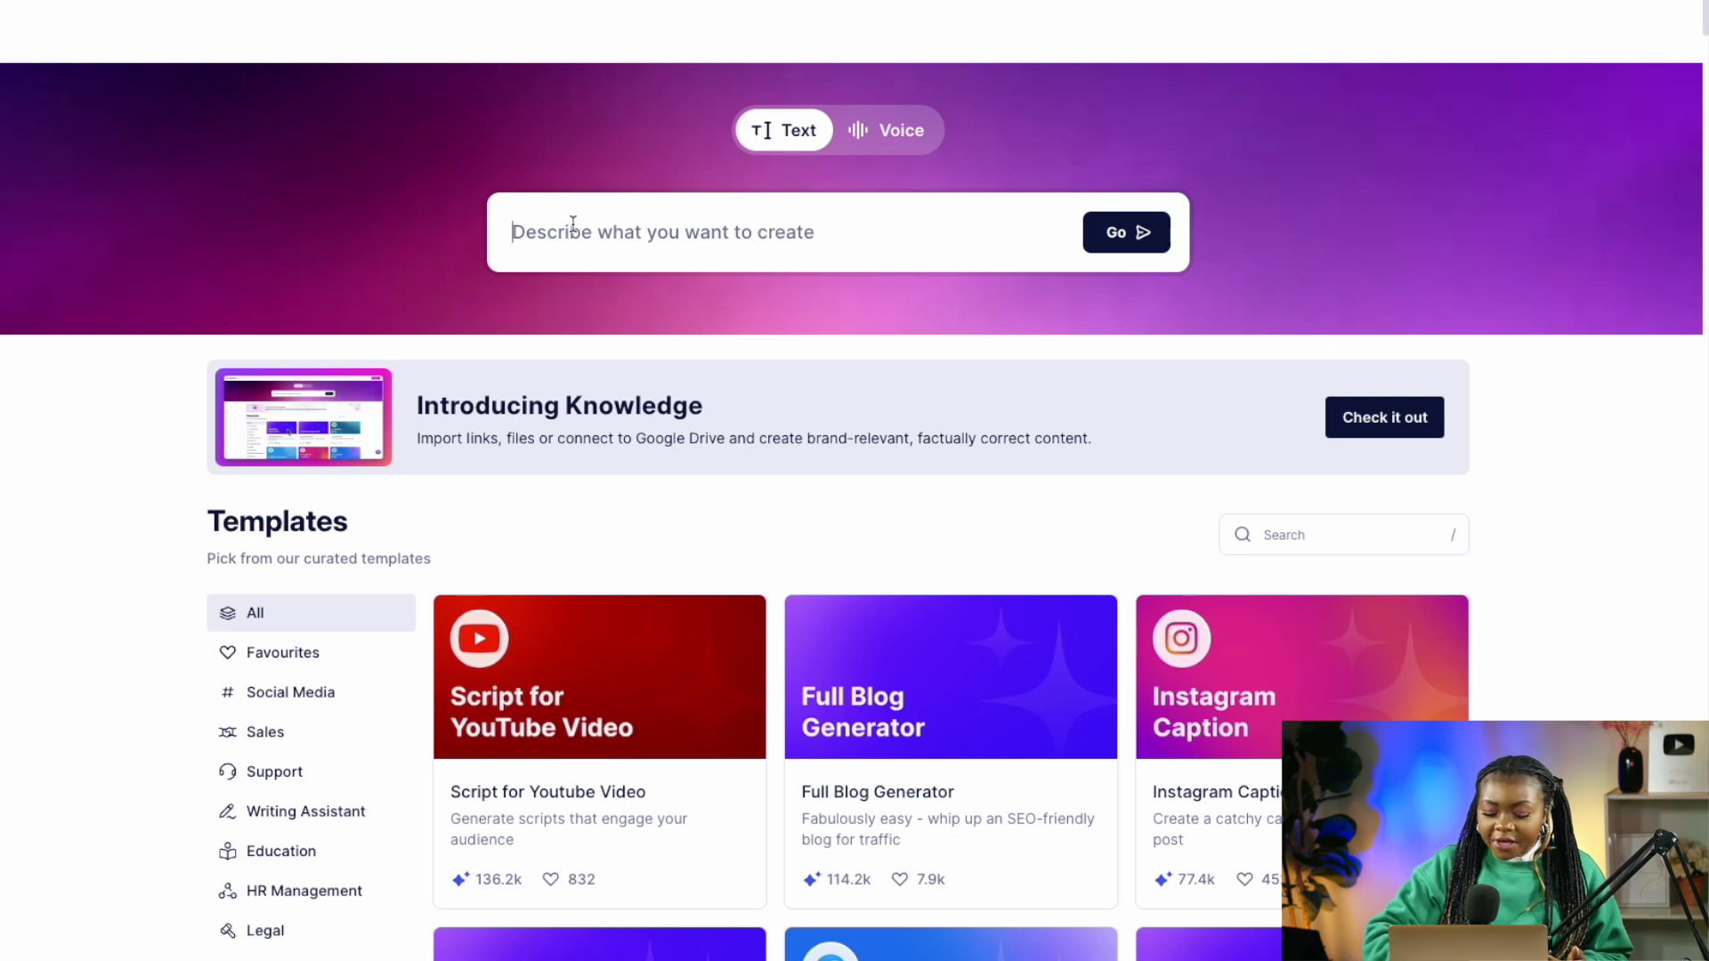
# Generate a new document from the prompt "Top 10 technology viral video ideas"
pyautogui.write('Technology')
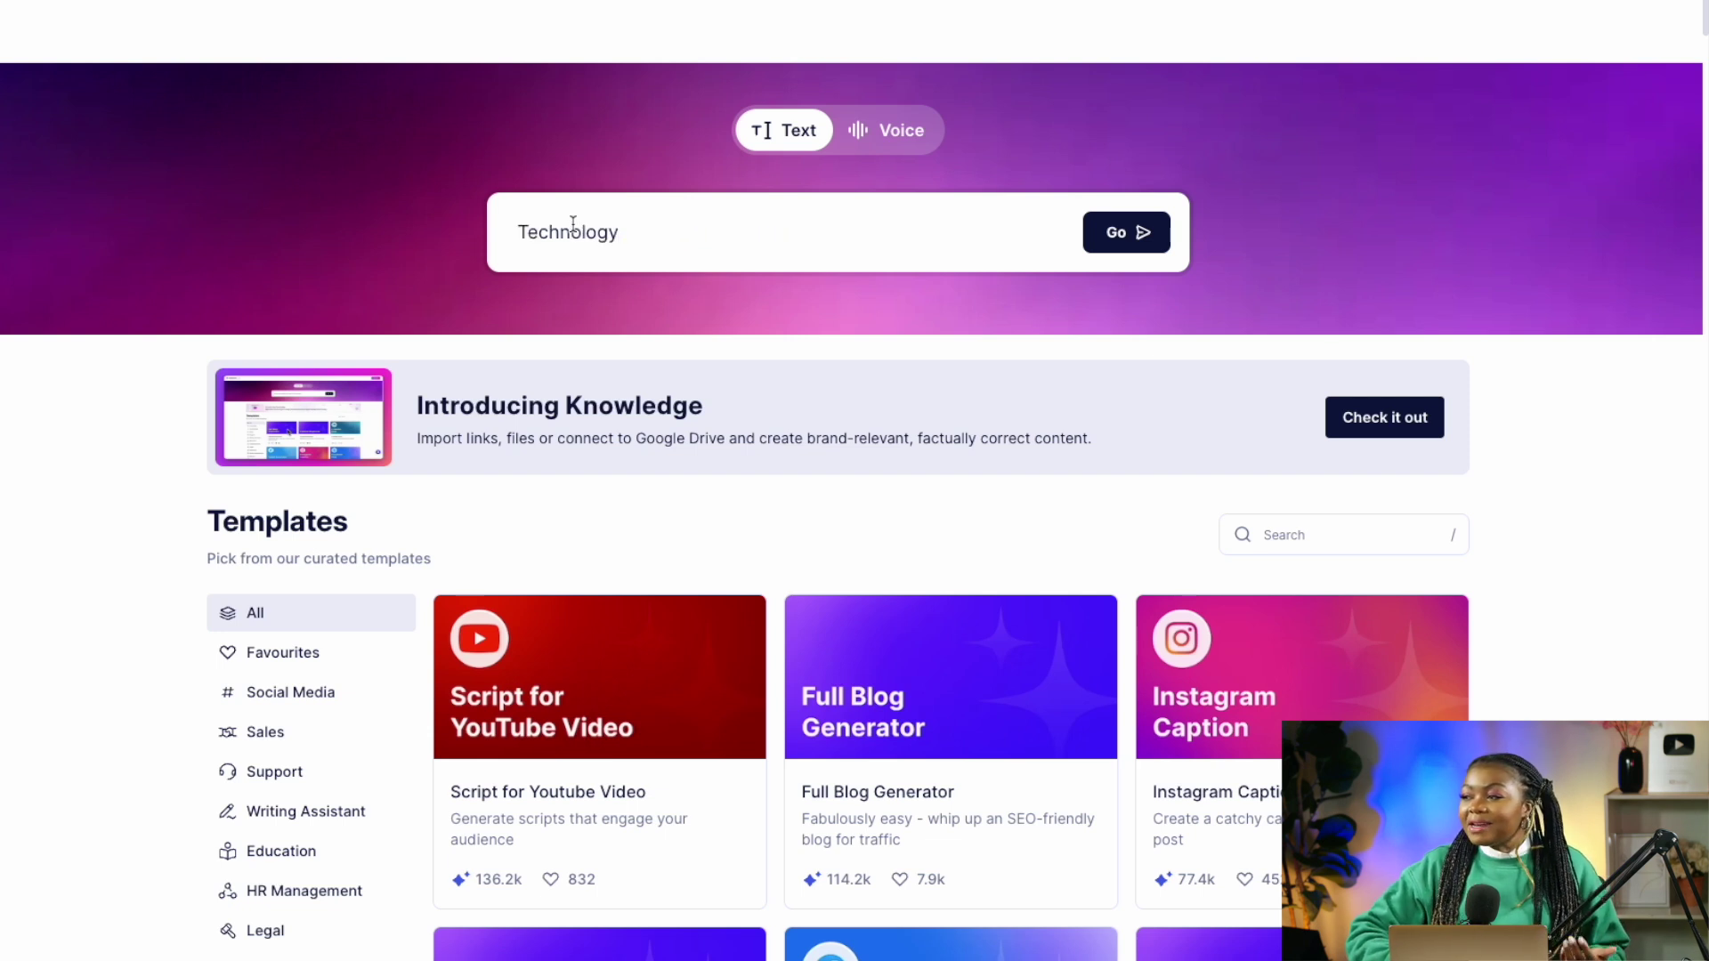
pyautogui.hotkey('ctrl', 'a')
pyautogui.write('Top 10 technology viral video ideas')
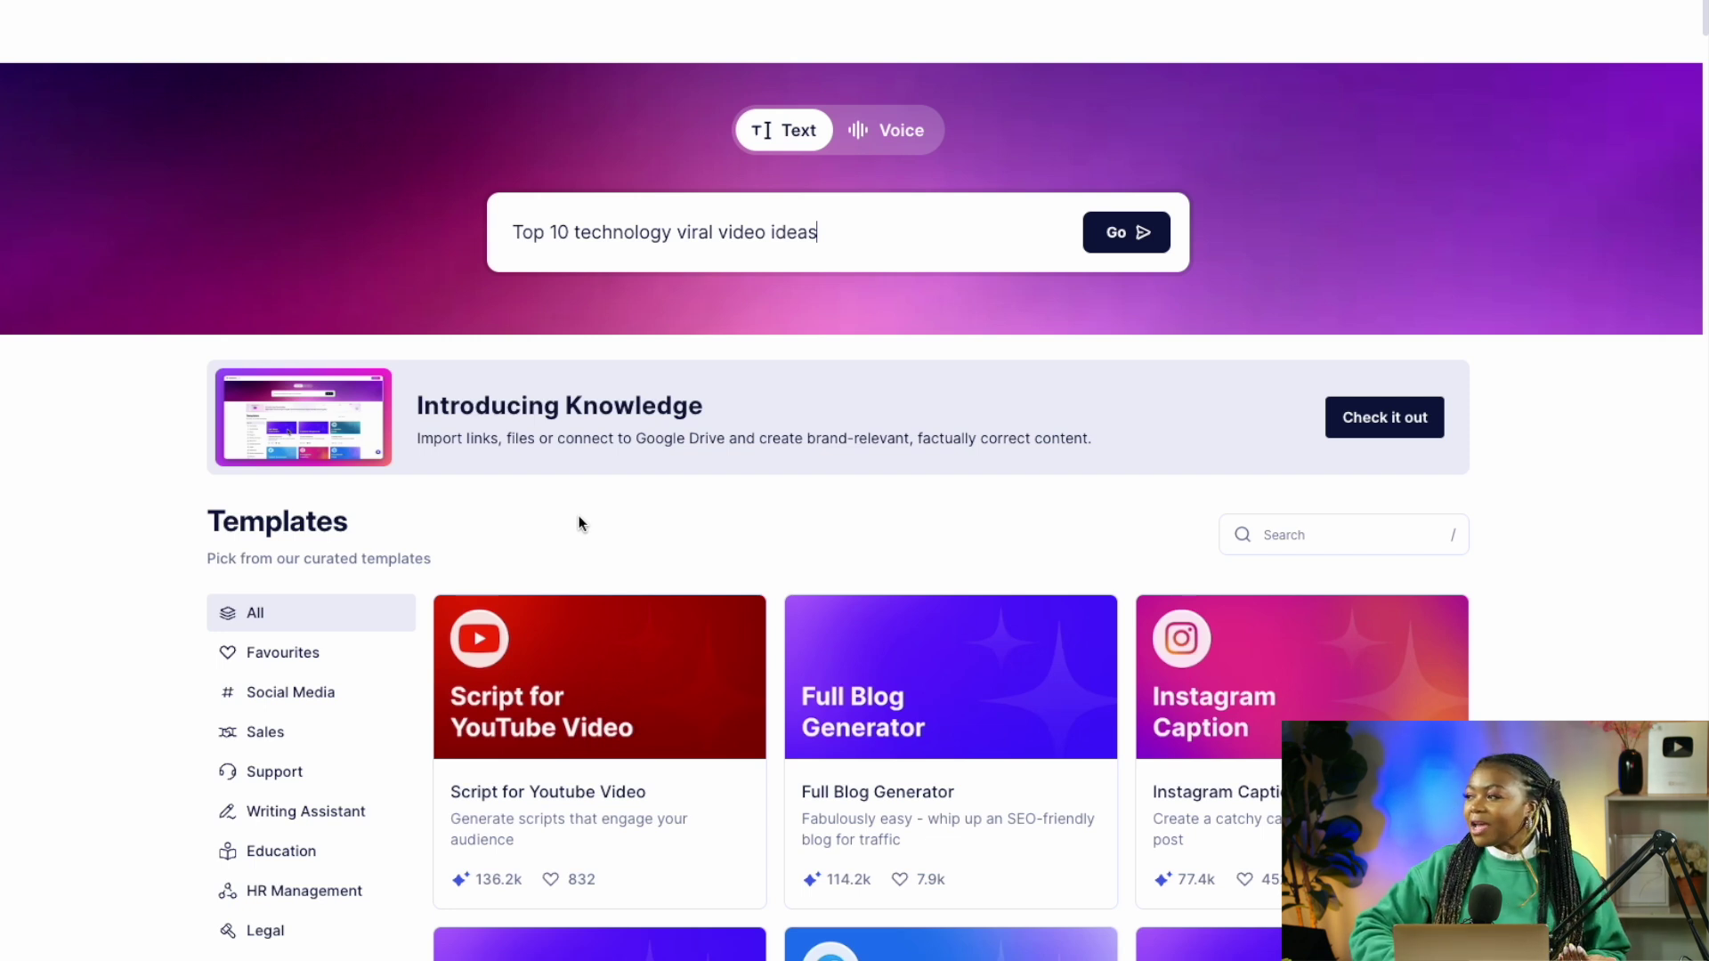
pyautogui.click(1127, 232)
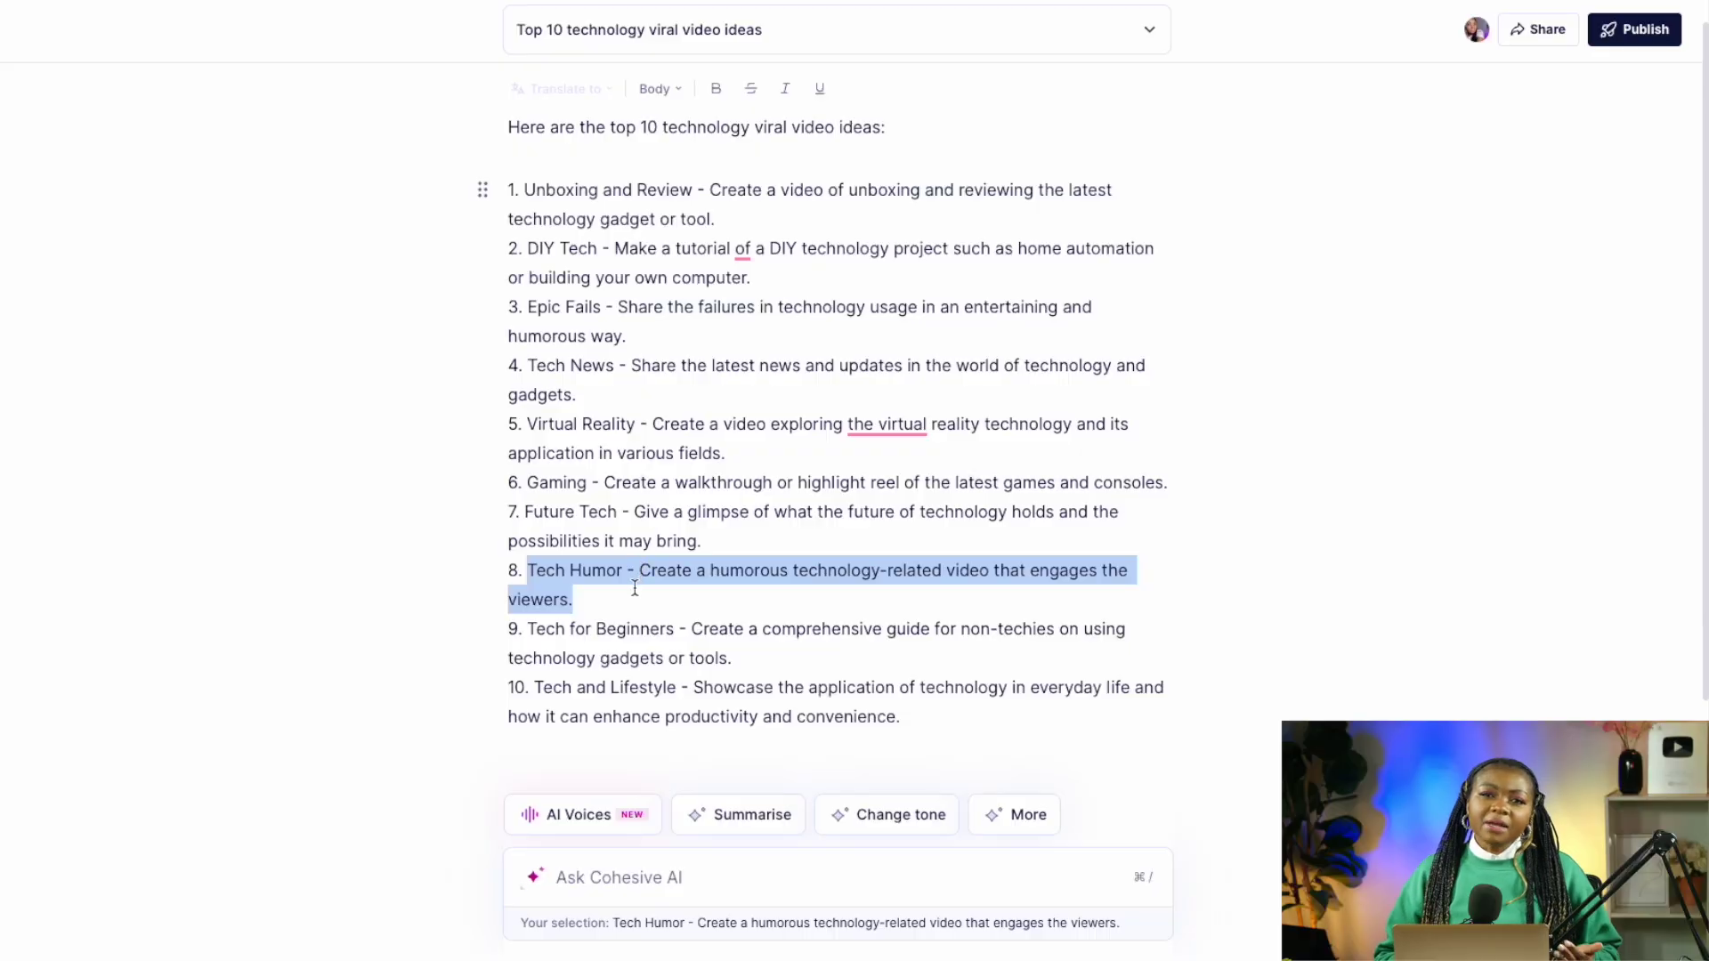
# Copy the Tech Humor idea from the list and paste it as the topic of the Script for YouTube Video template
pyautogui.rightClick(595, 573)
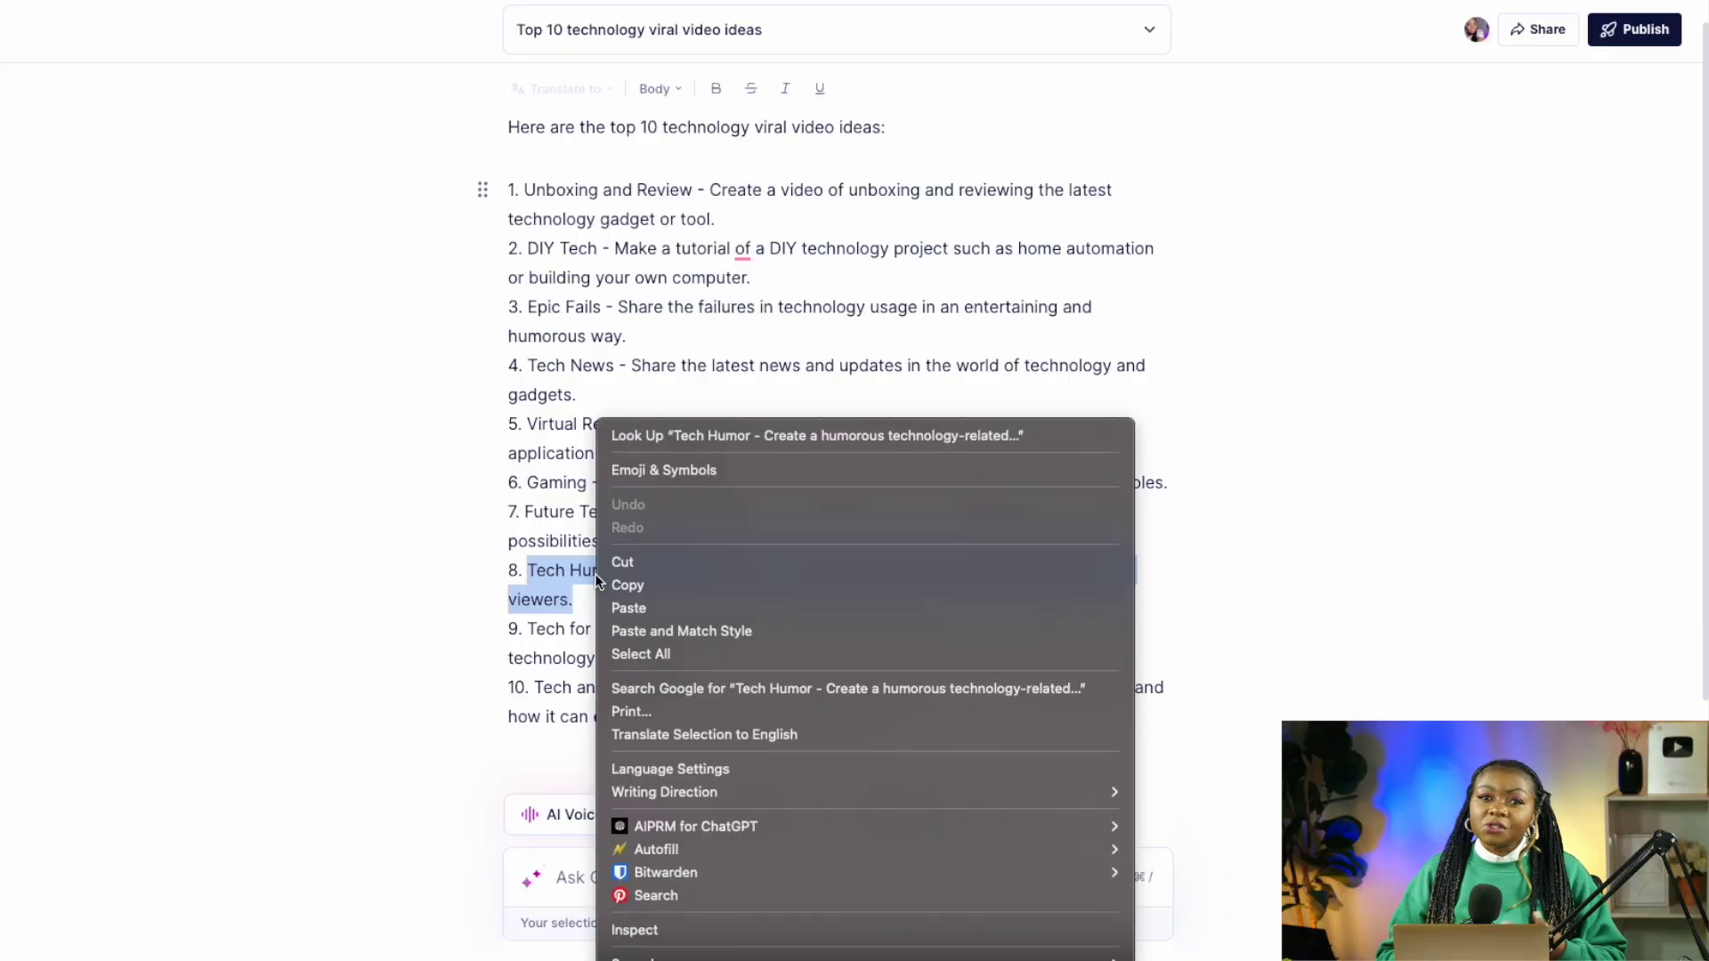
pyautogui.click(627, 589)
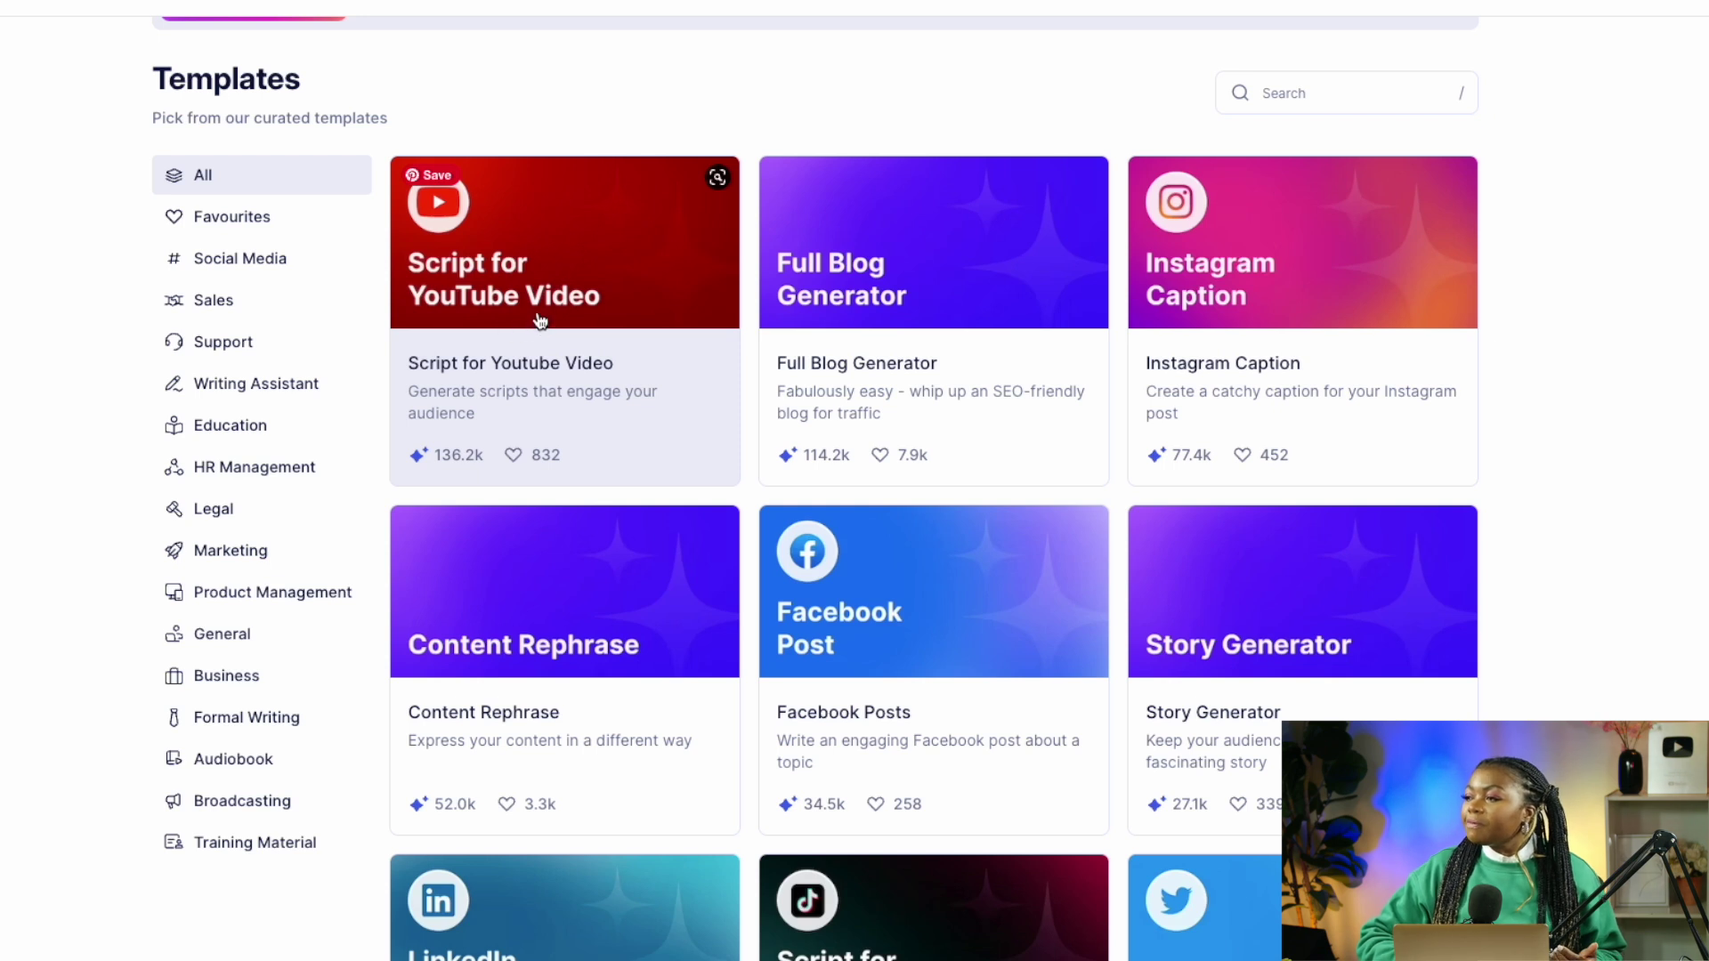
pyautogui.click(539, 317)
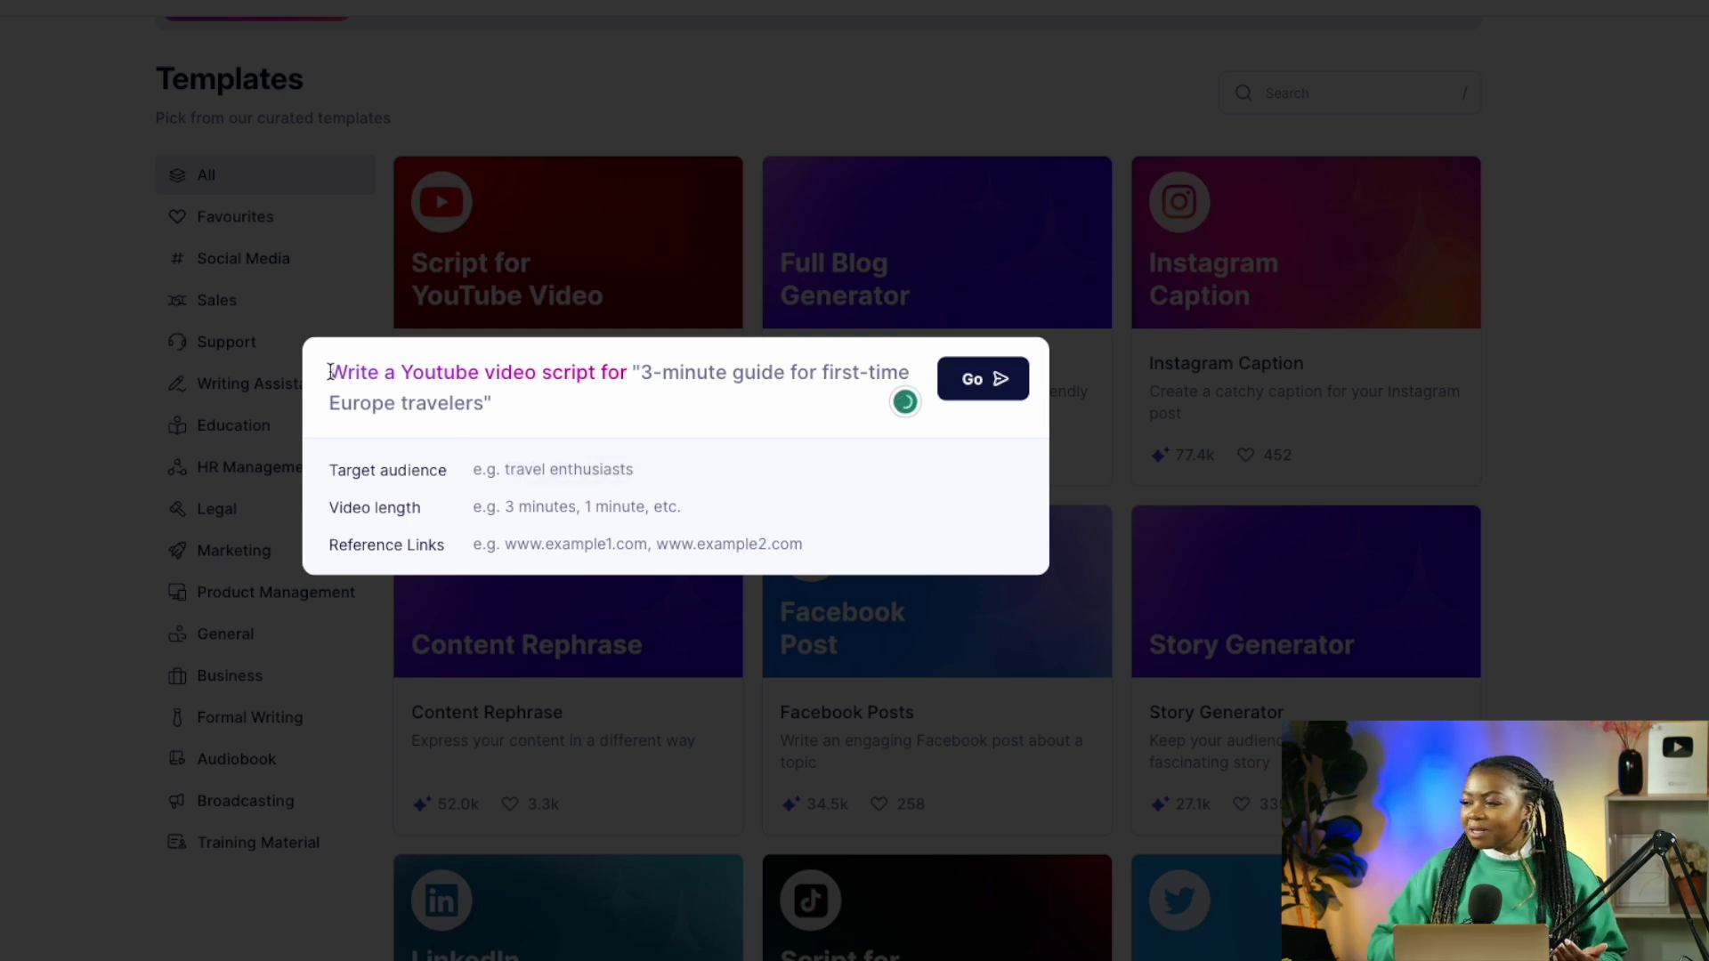
pyautogui.moveTo(326, 374); pyautogui.dragTo(431, 372)
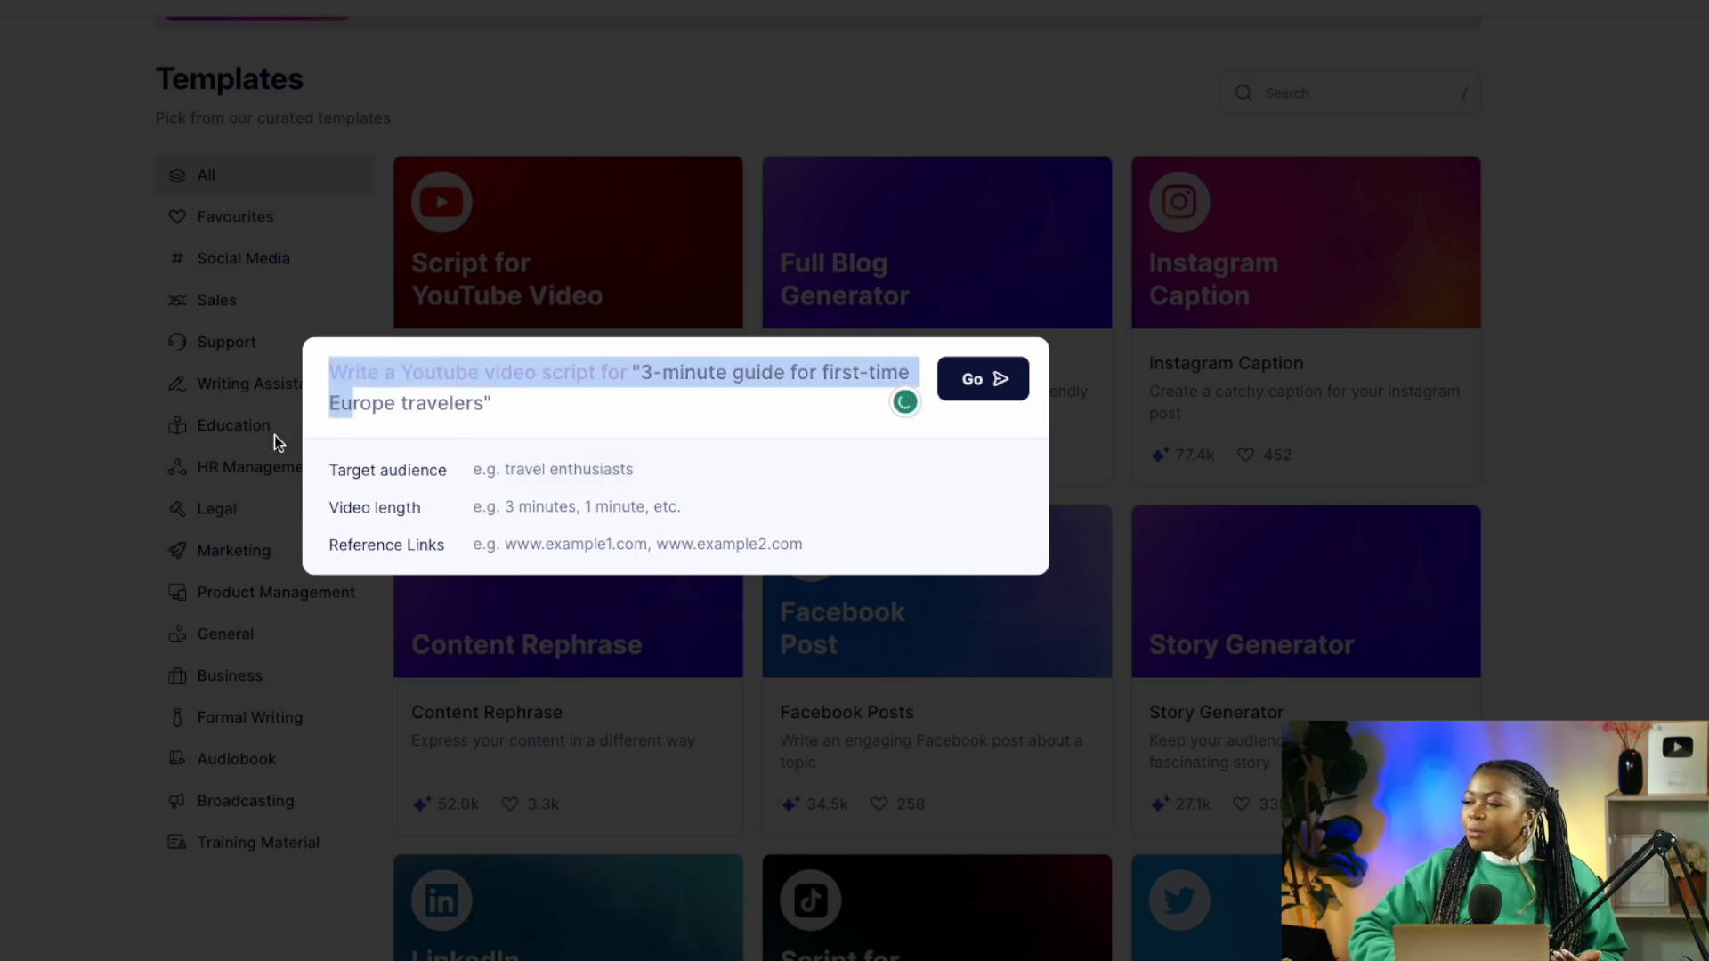
pyautogui.click(526, 385)
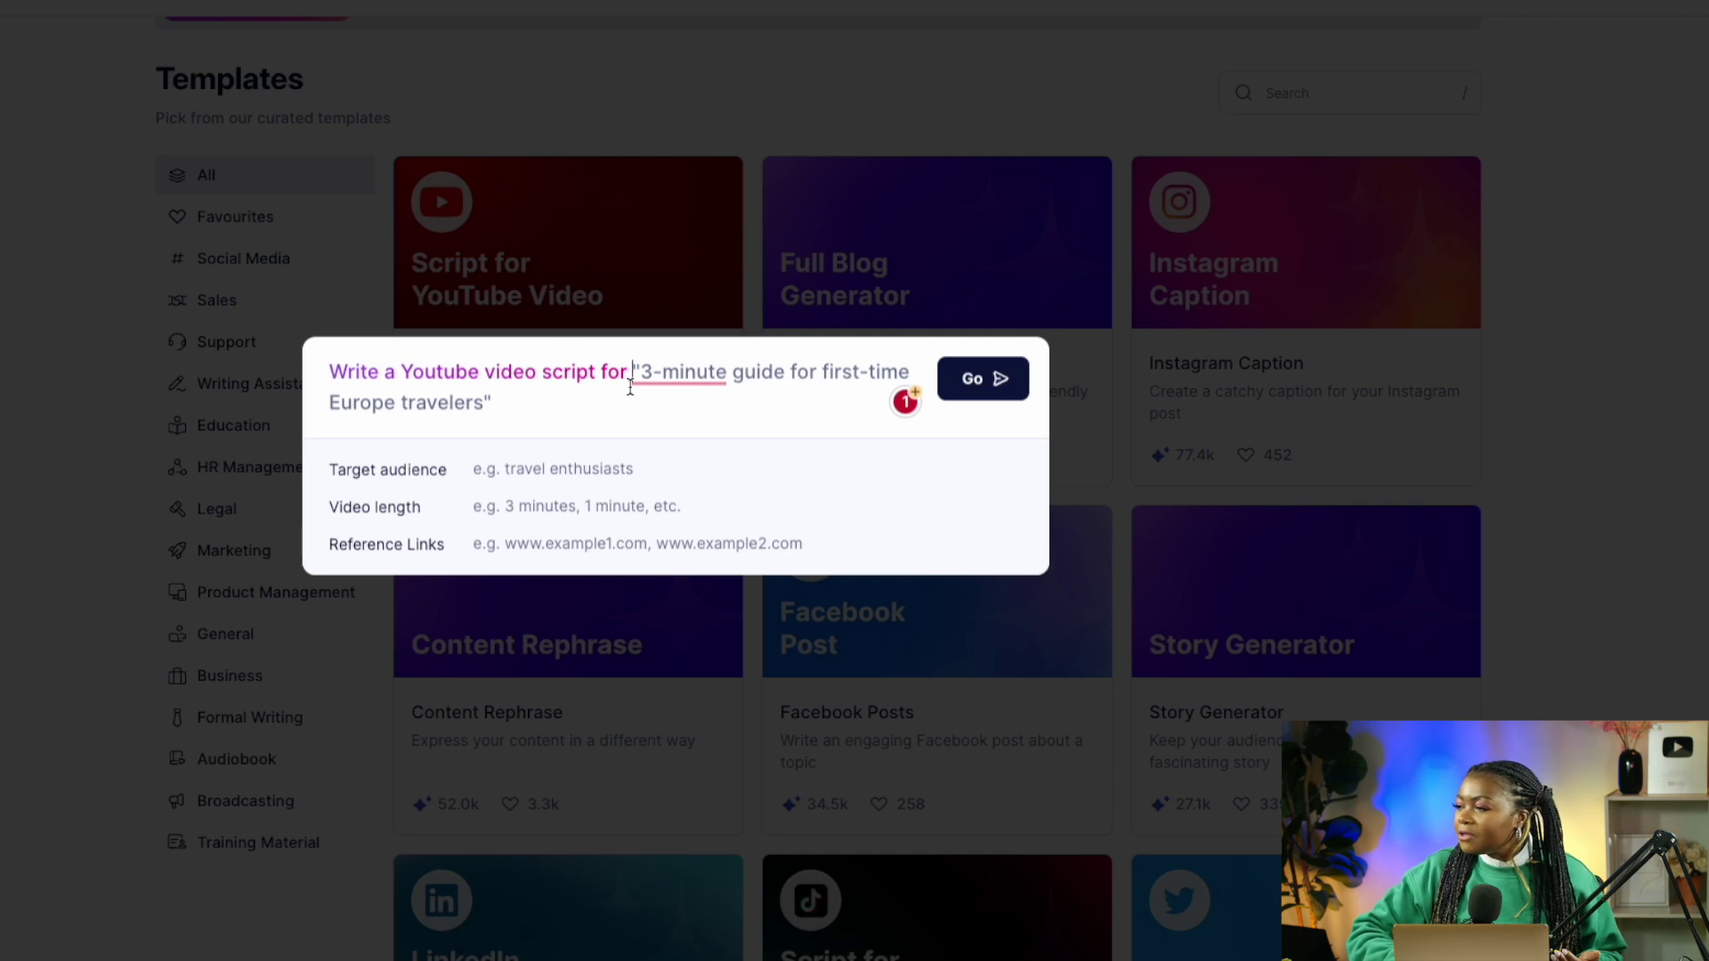
pyautogui.hotkey('ctrl', 'v')
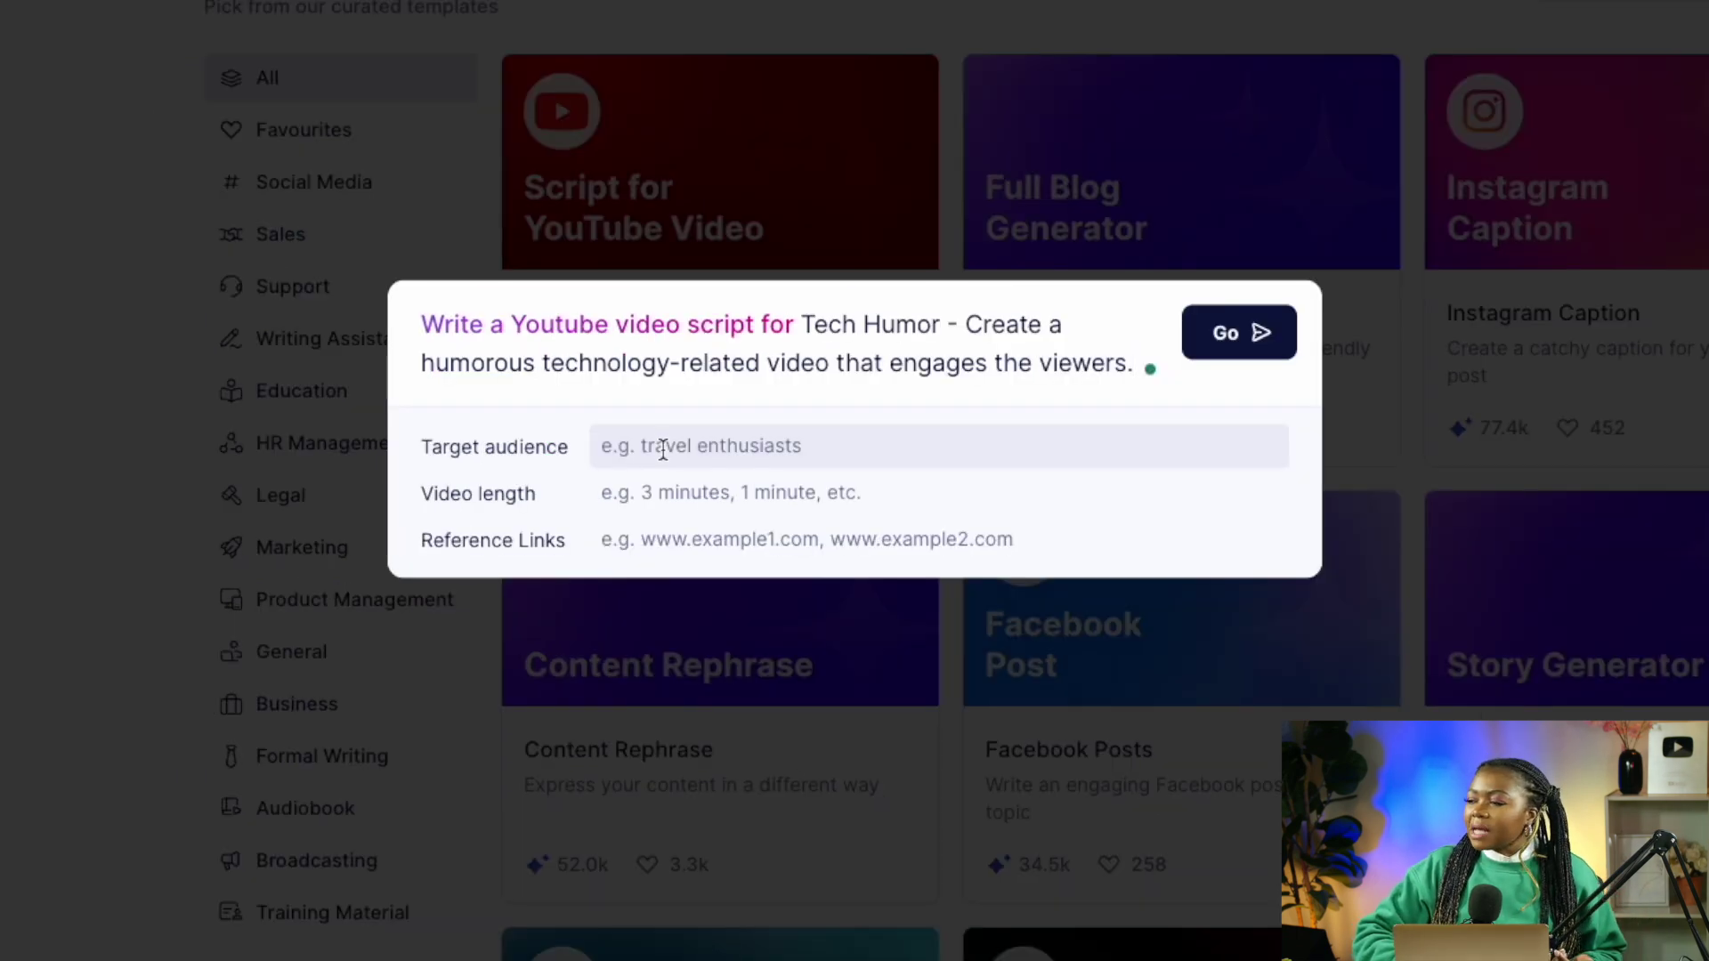
# Set the video length to 5 and generate the YouTube script
pyautogui.click(646, 492)
pyautogui.write('5')
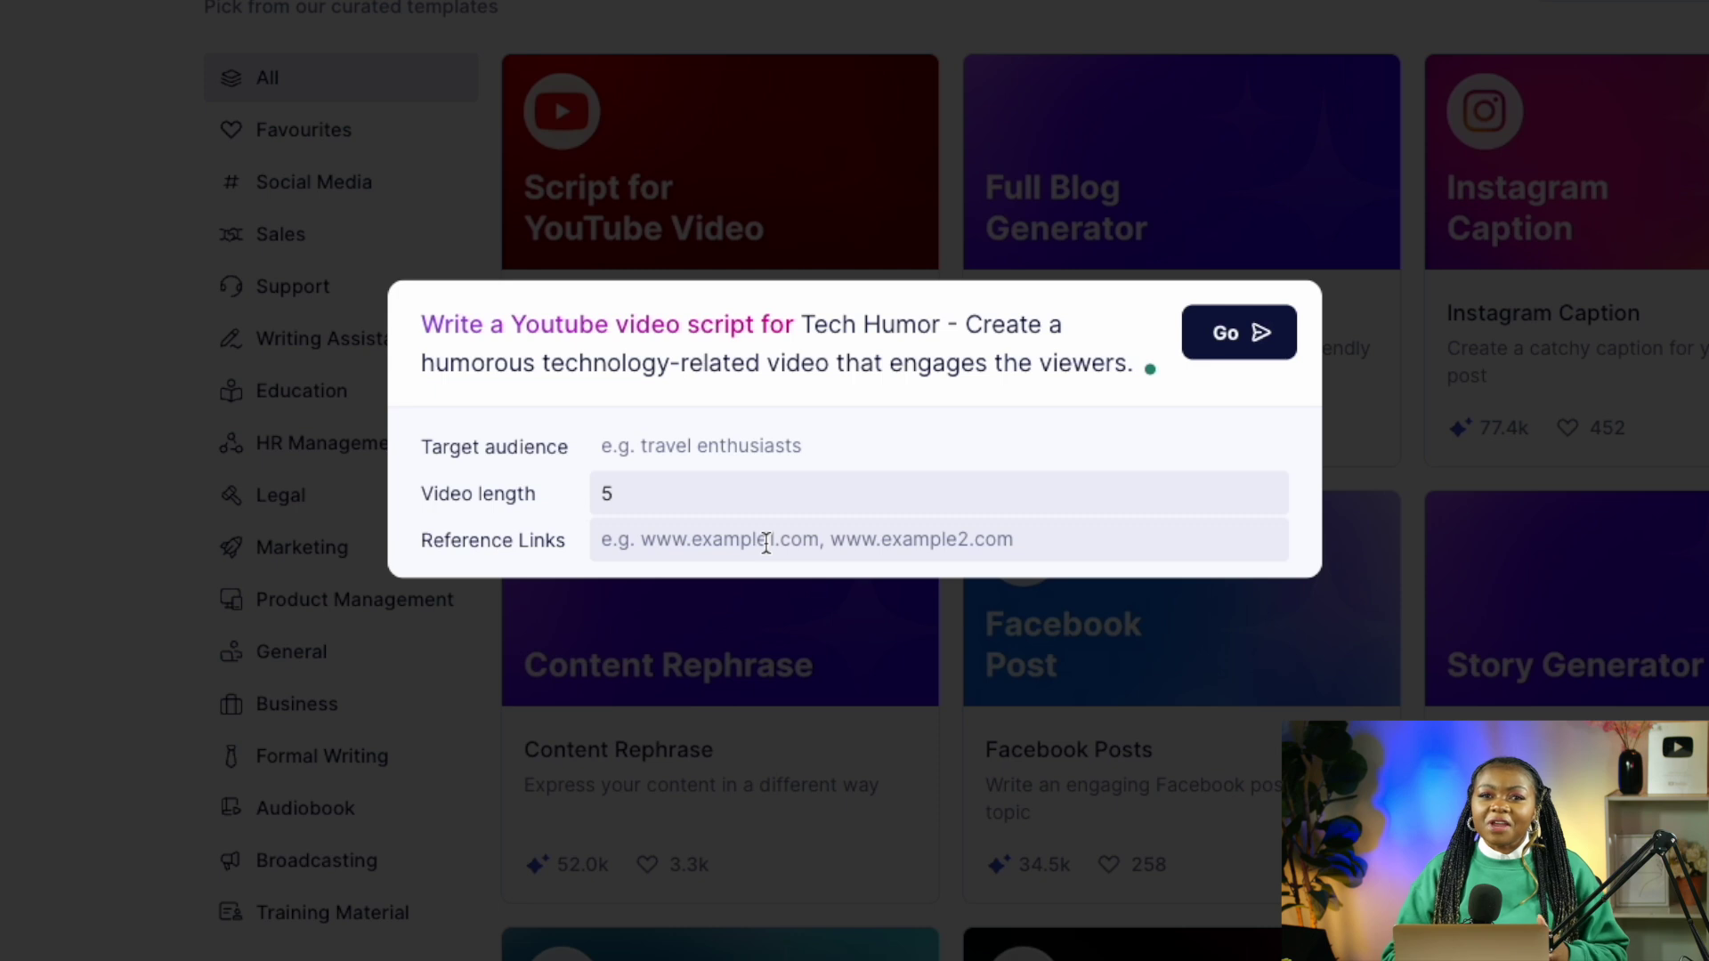
pyautogui.click(1226, 340)
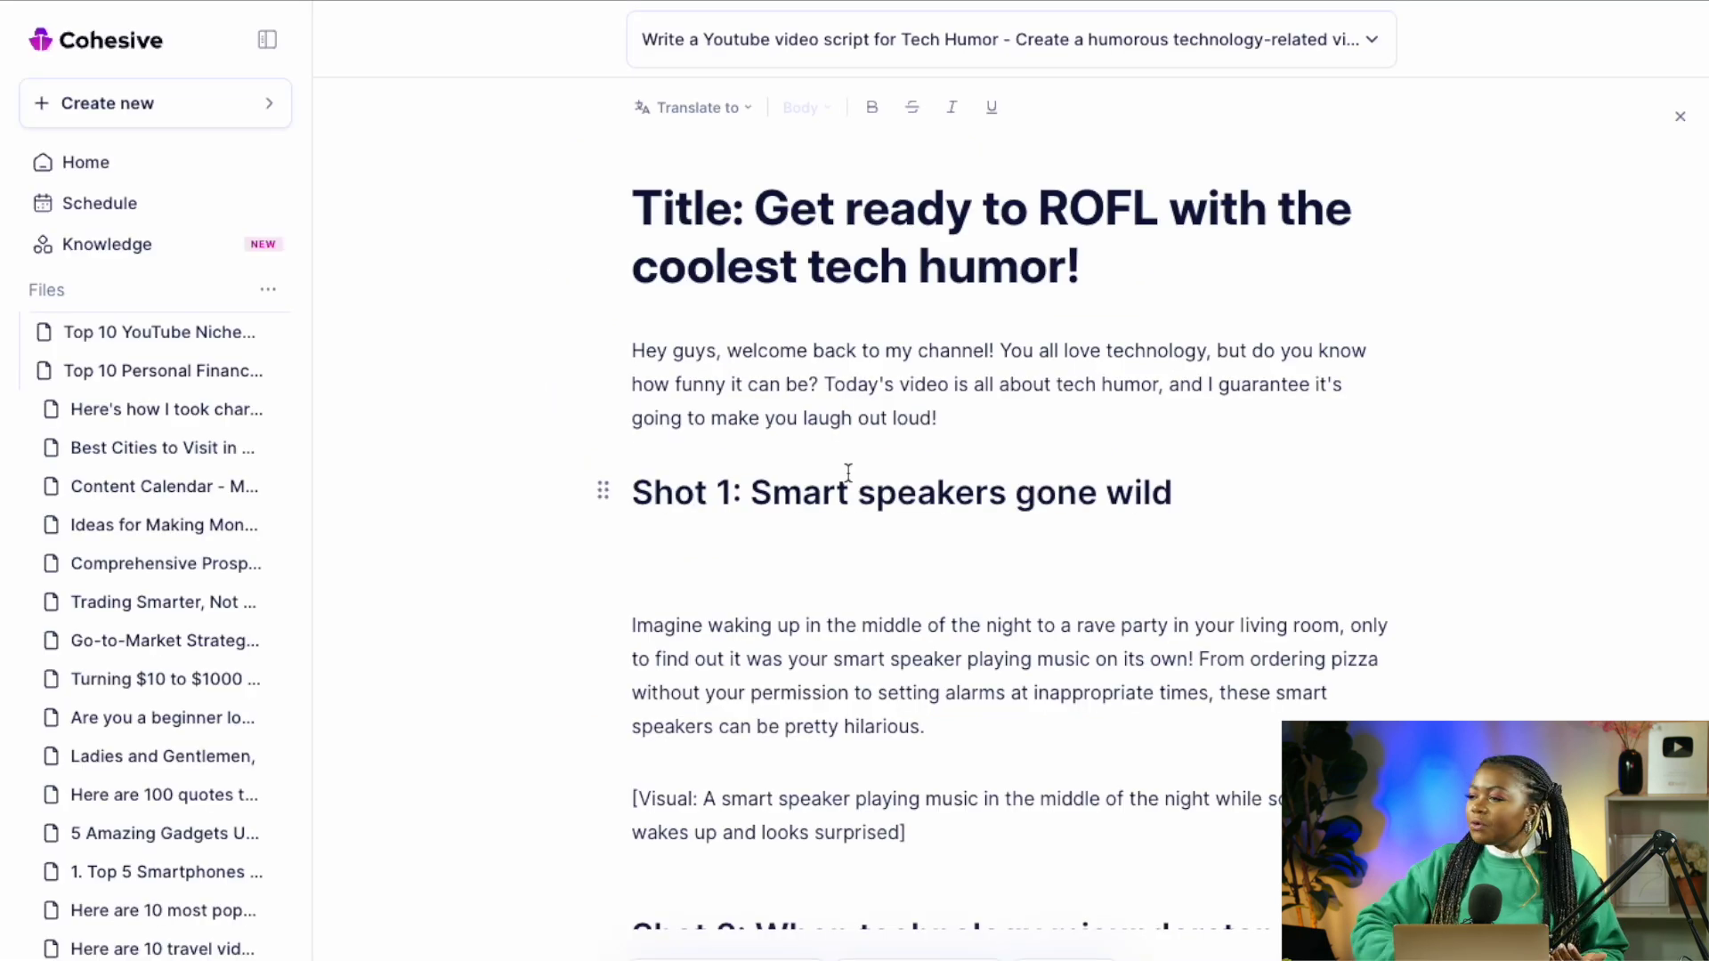
# Examine the generated script's shots, visual cues and suggested video titles
pyautogui.scroll(-9, 790, 724)
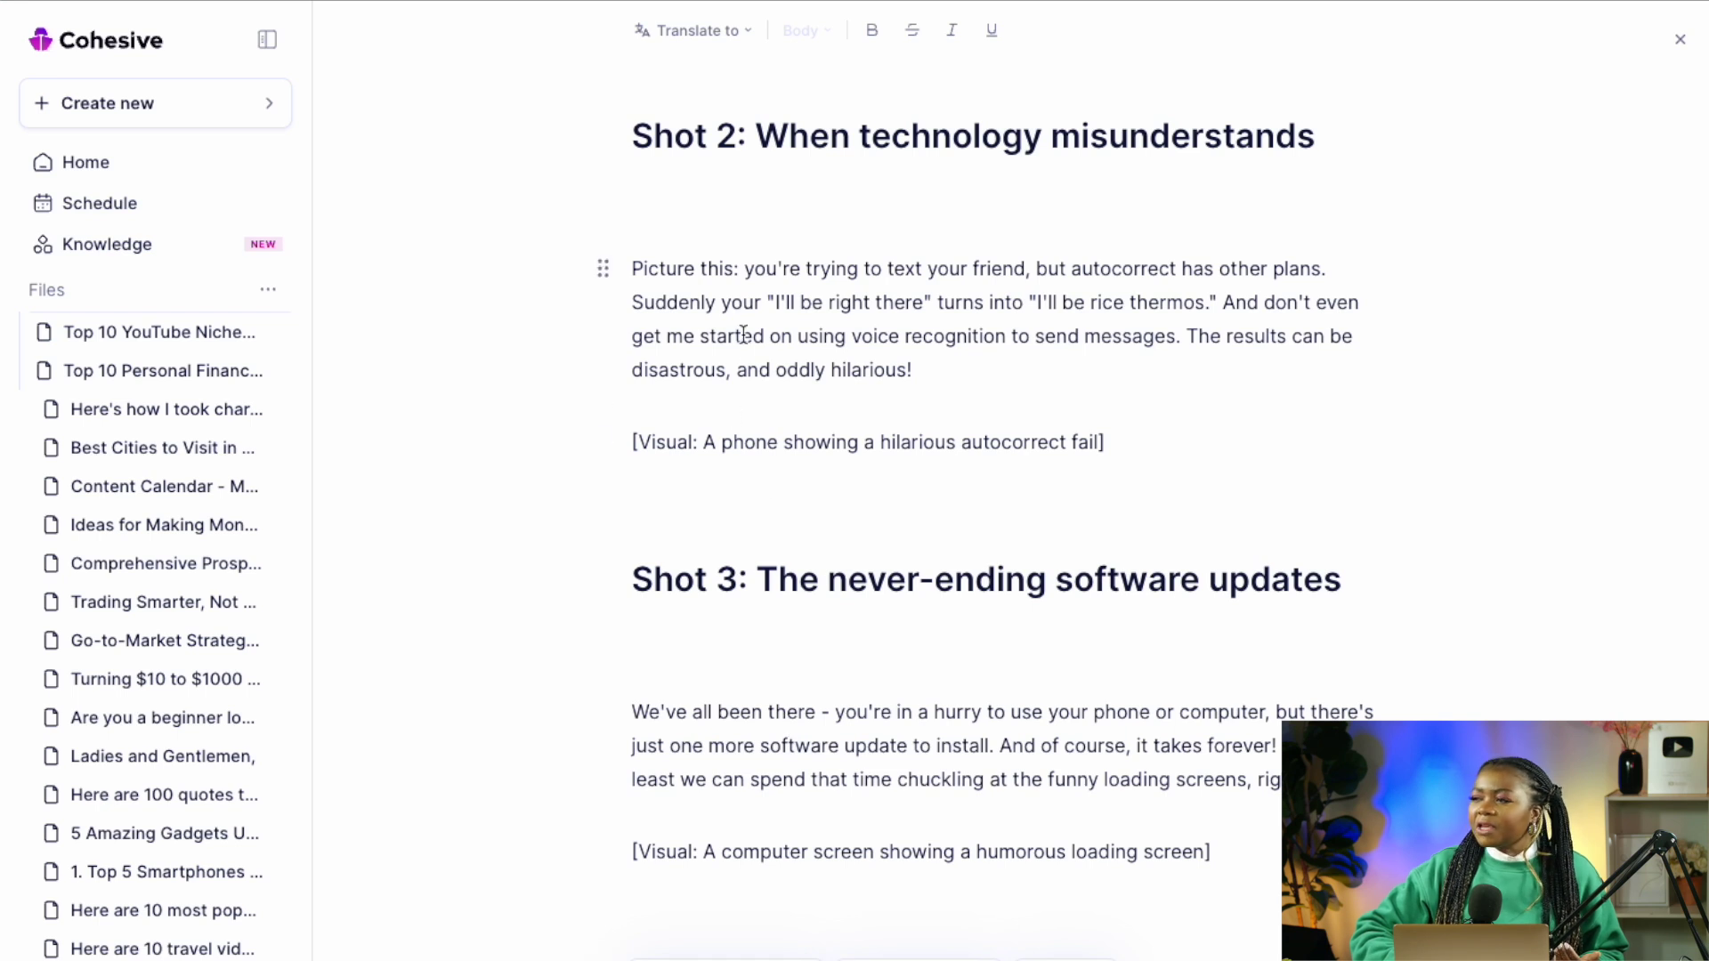
pyautogui.scroll(9, 753, 267)
pyautogui.scroll(-1, 776, 409)
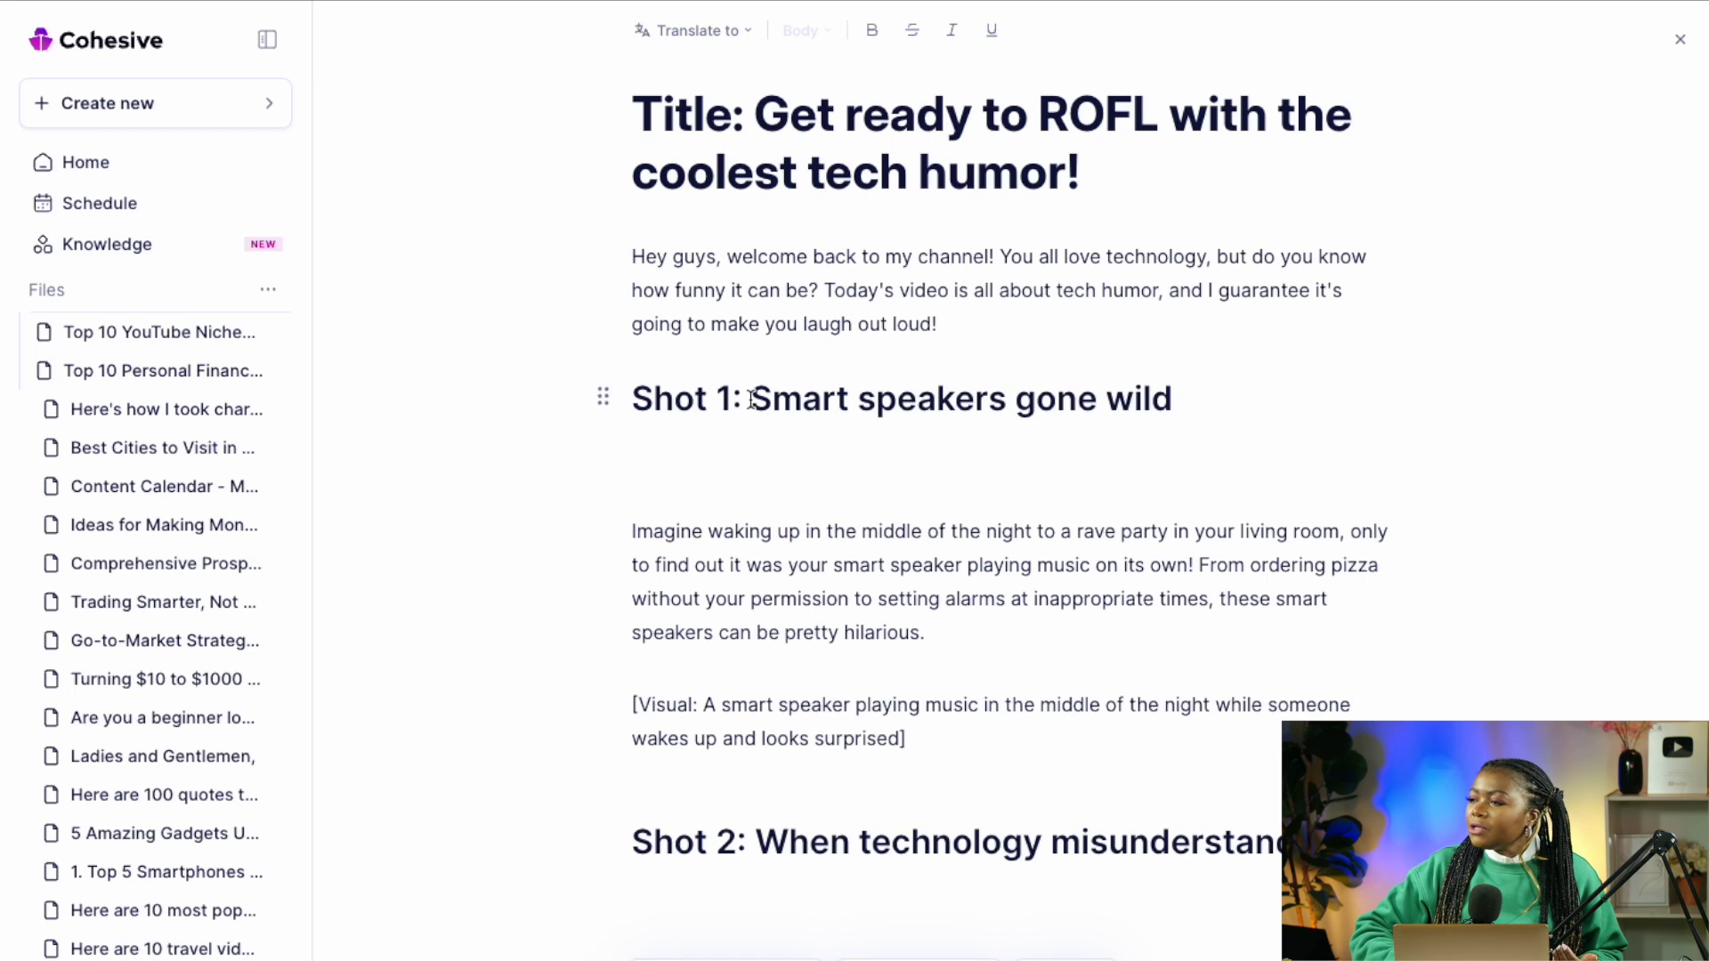
pyautogui.moveTo(752, 402); pyautogui.dragTo(1131, 388)
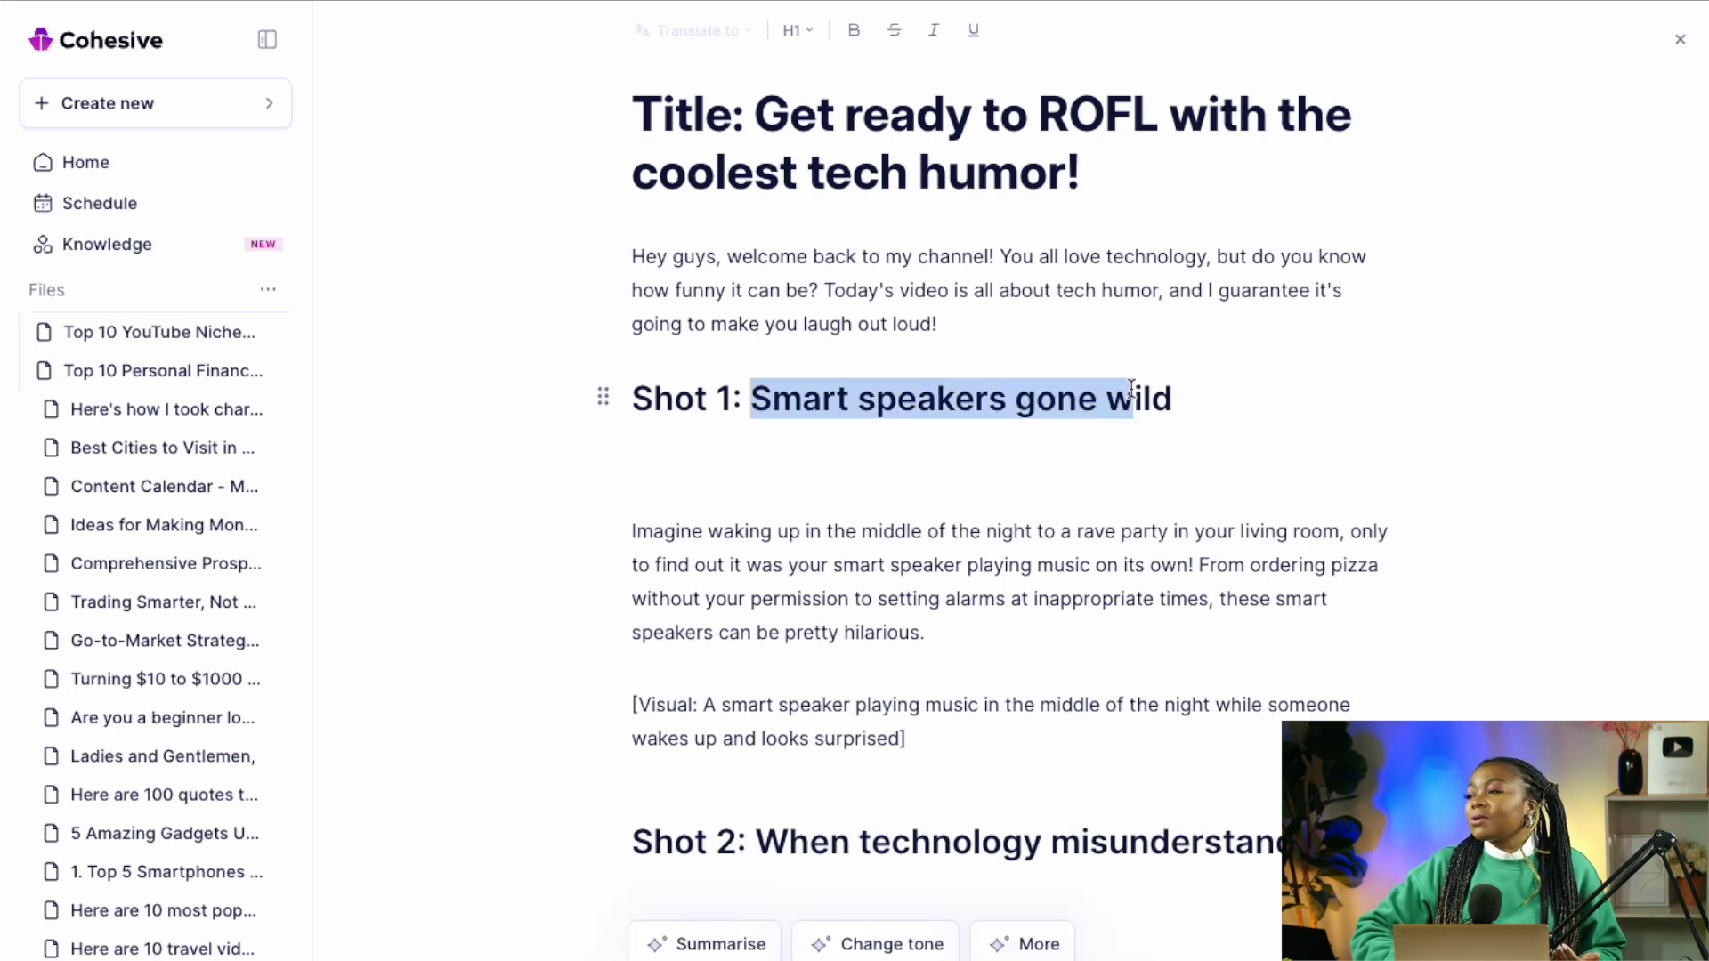
pyautogui.click(1053, 473)
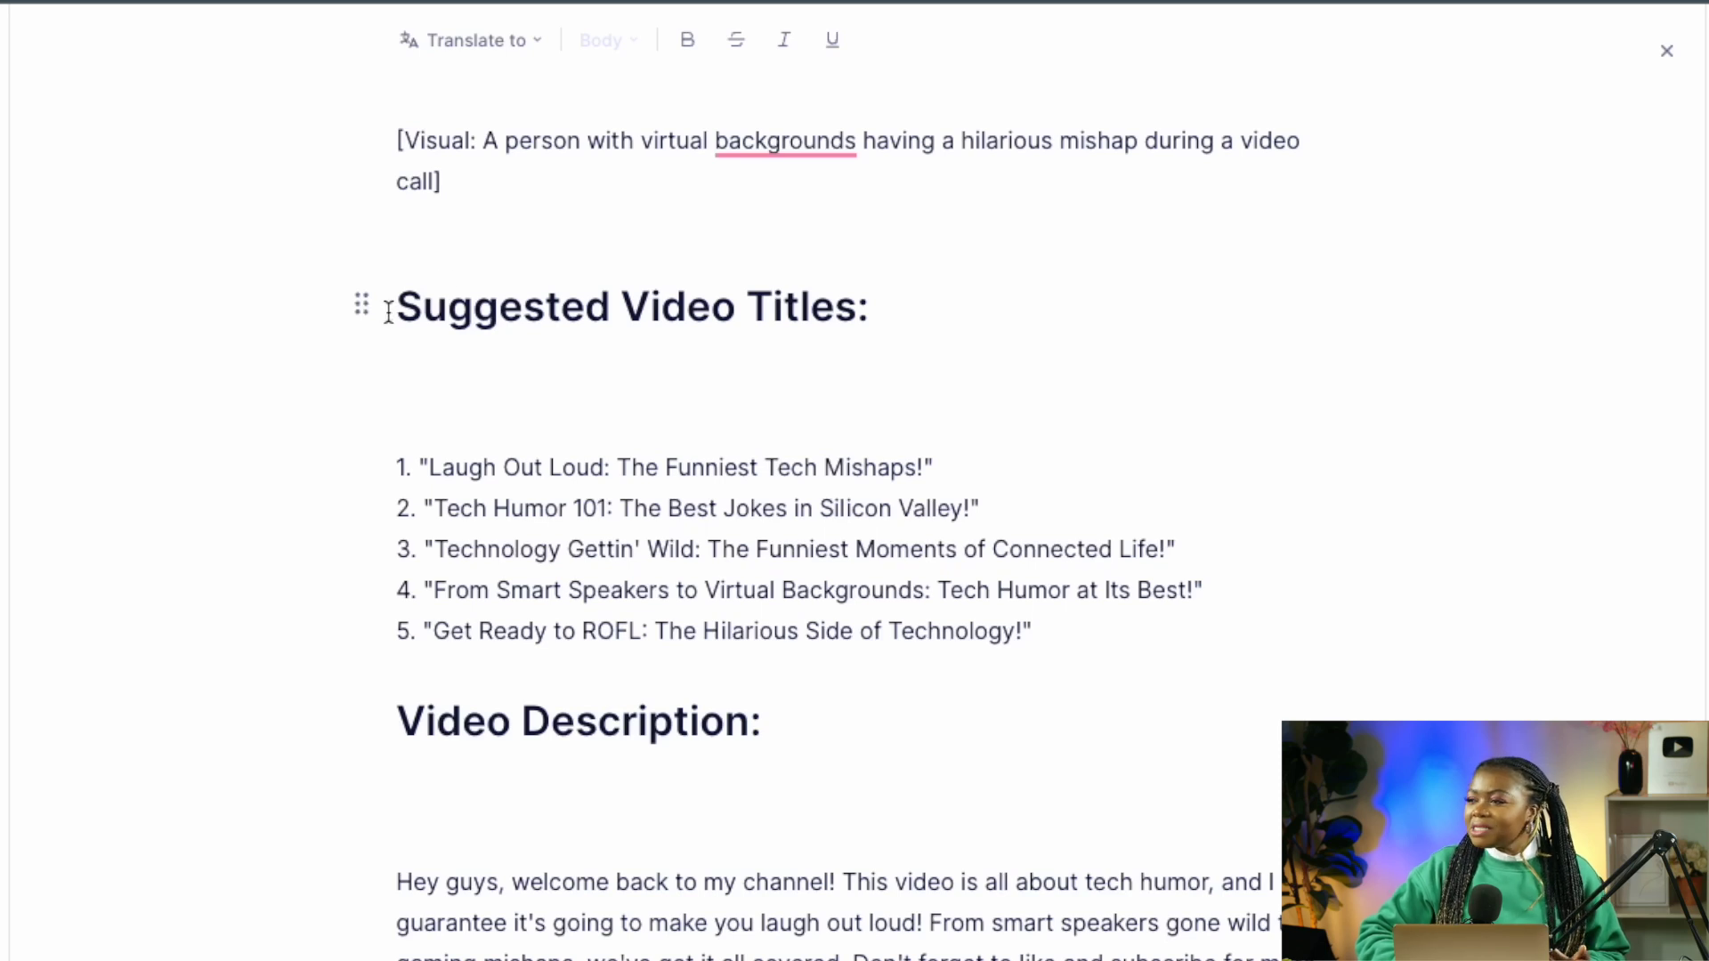
pyautogui.moveTo(879, 307); pyautogui.dragTo(391, 313)
pyautogui.click(385, 335)
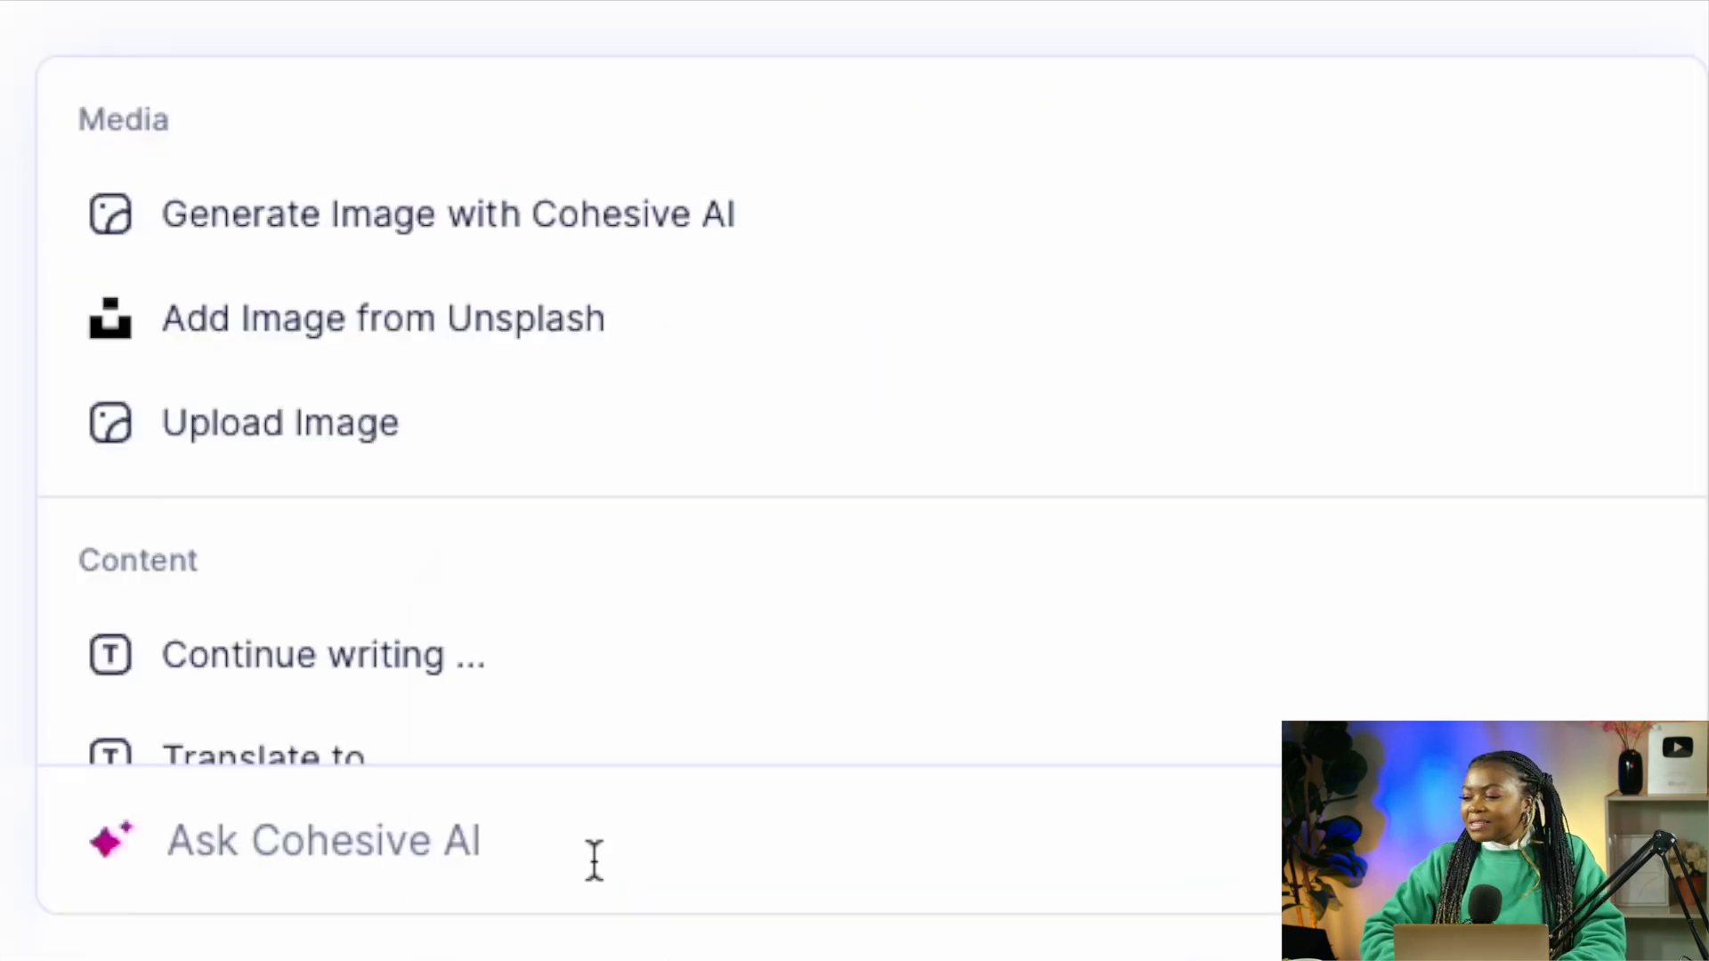
# Ask the AI to "Create SEO for the video script", review the output and replace the selected script with it
pyautogui.write('Create SEO for the video script')
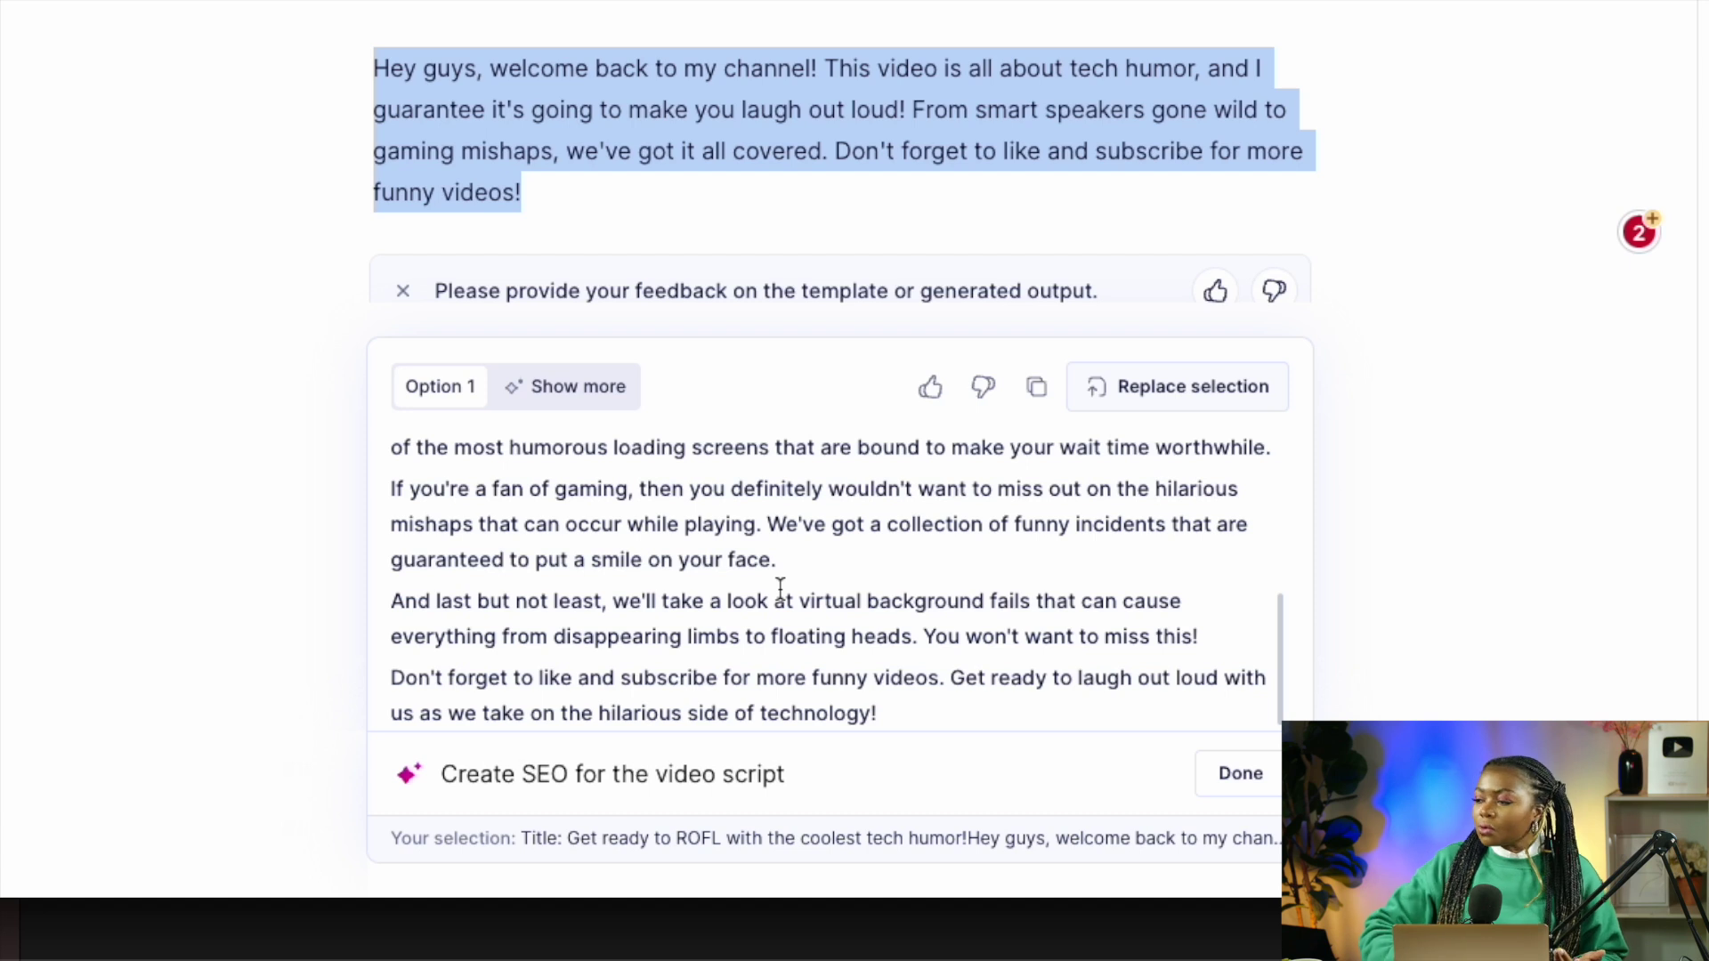
pyautogui.scroll(2, 862, 648)
pyautogui.scroll(-2, 863, 645)
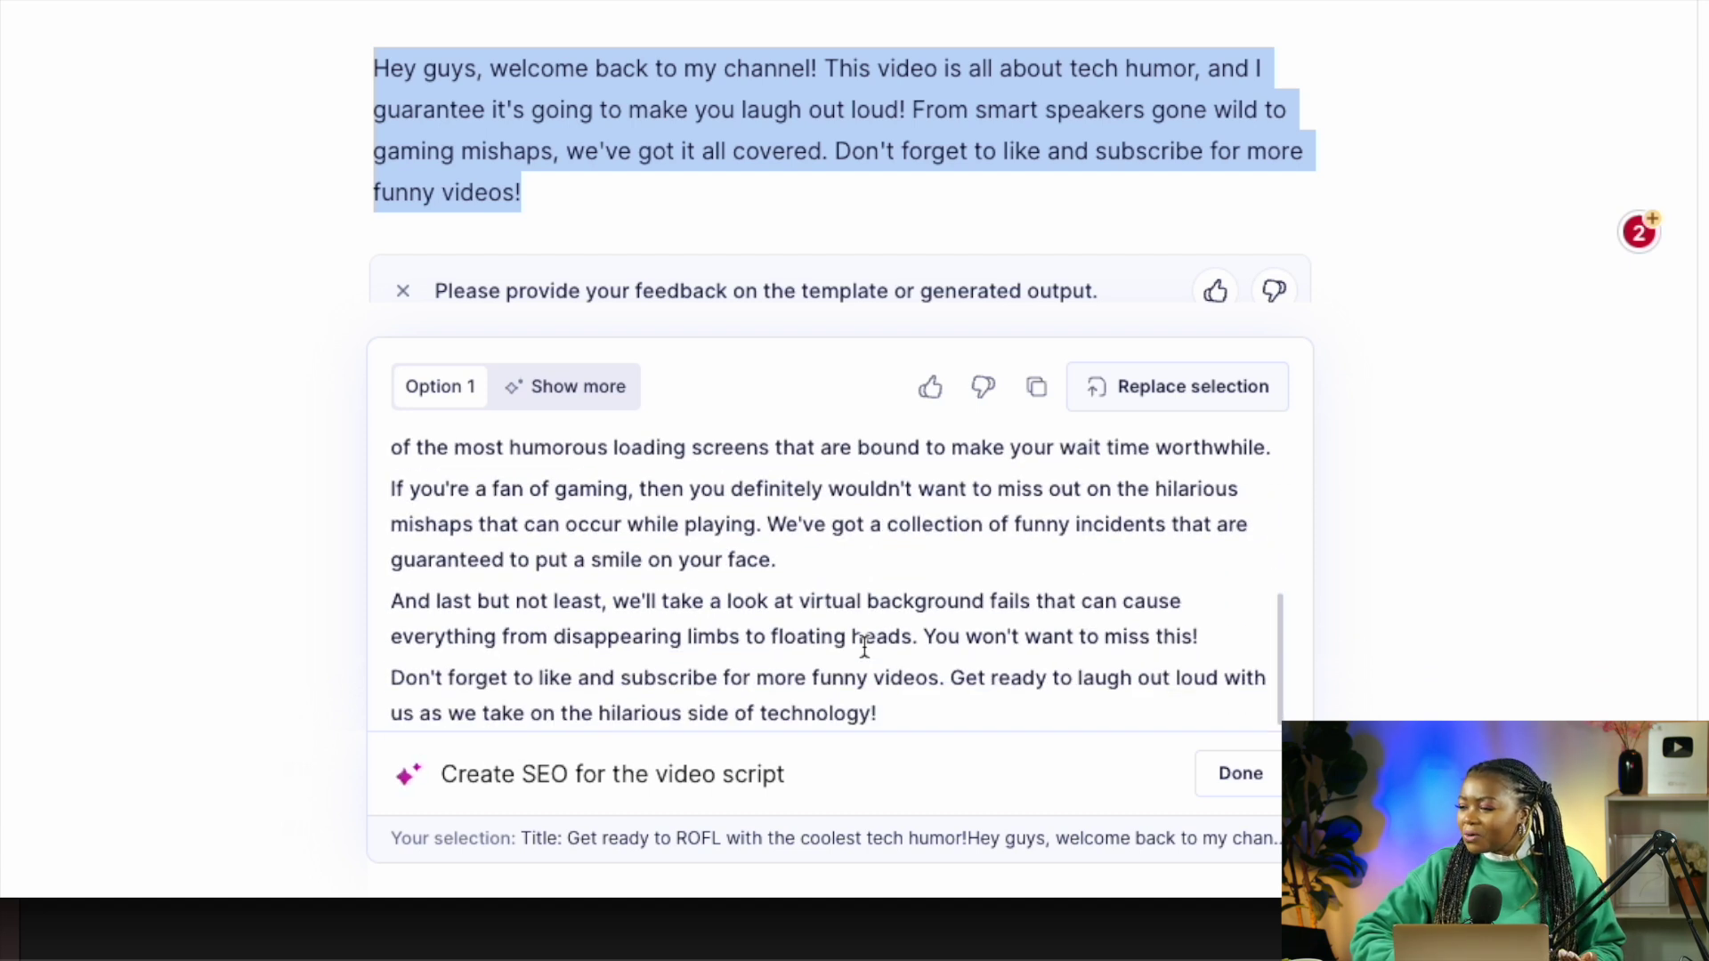
pyautogui.scroll(5, 875, 605)
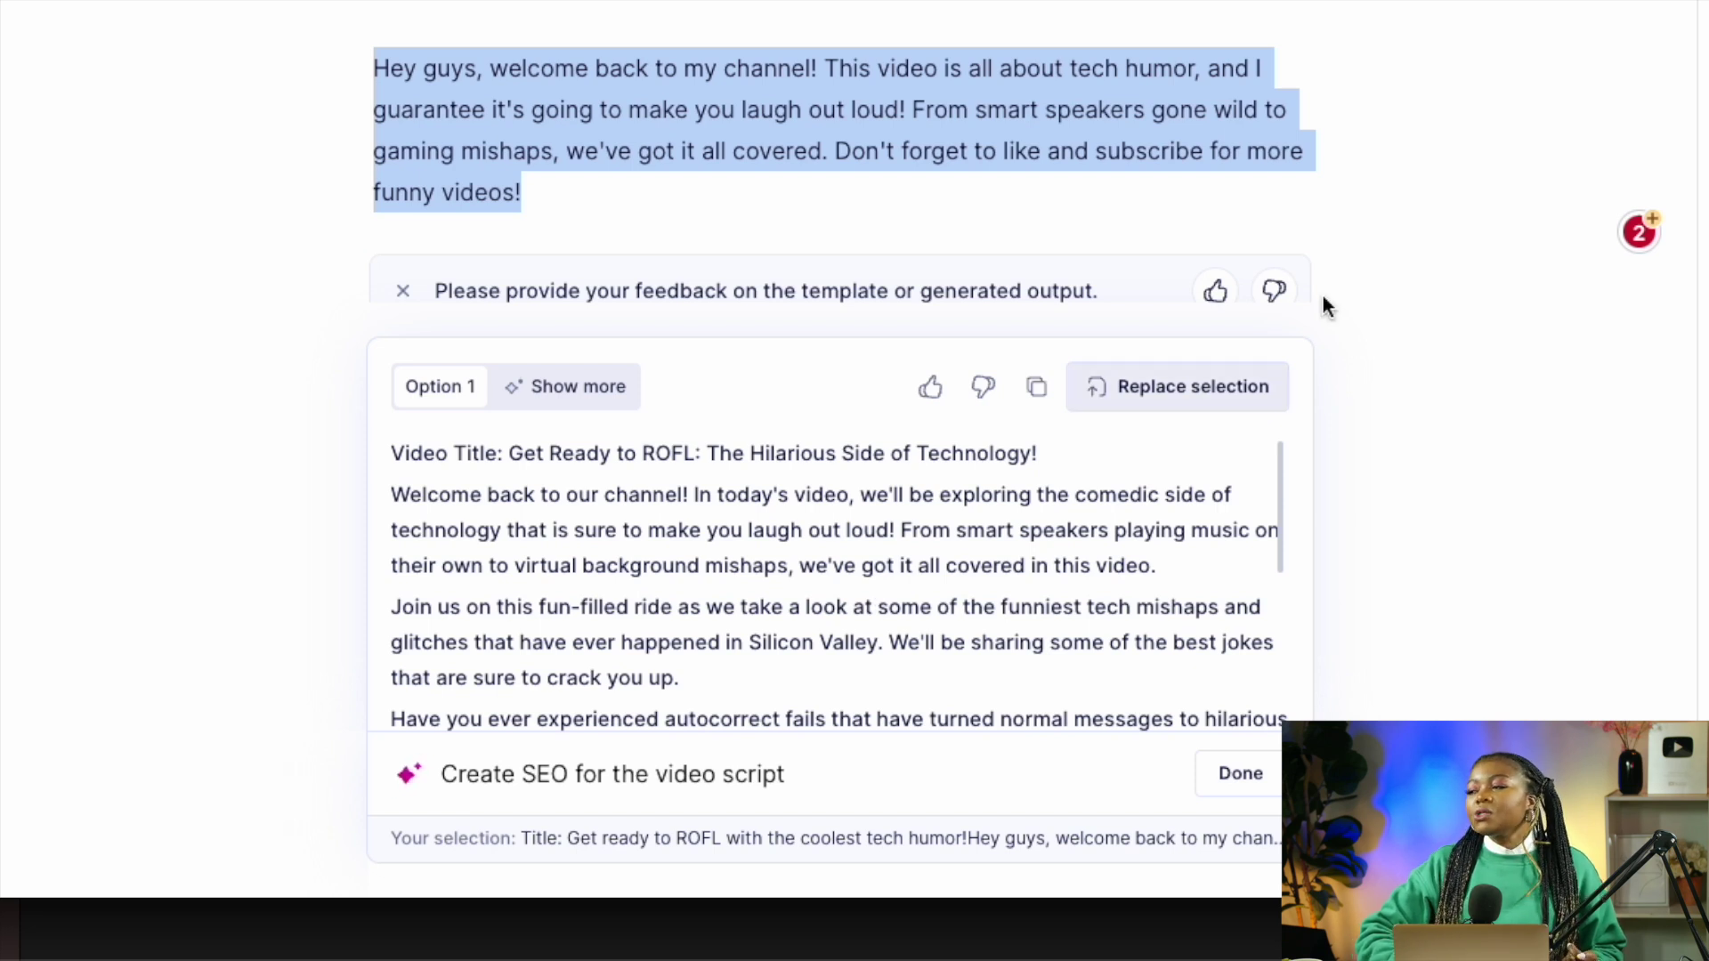
pyautogui.click(1197, 393)
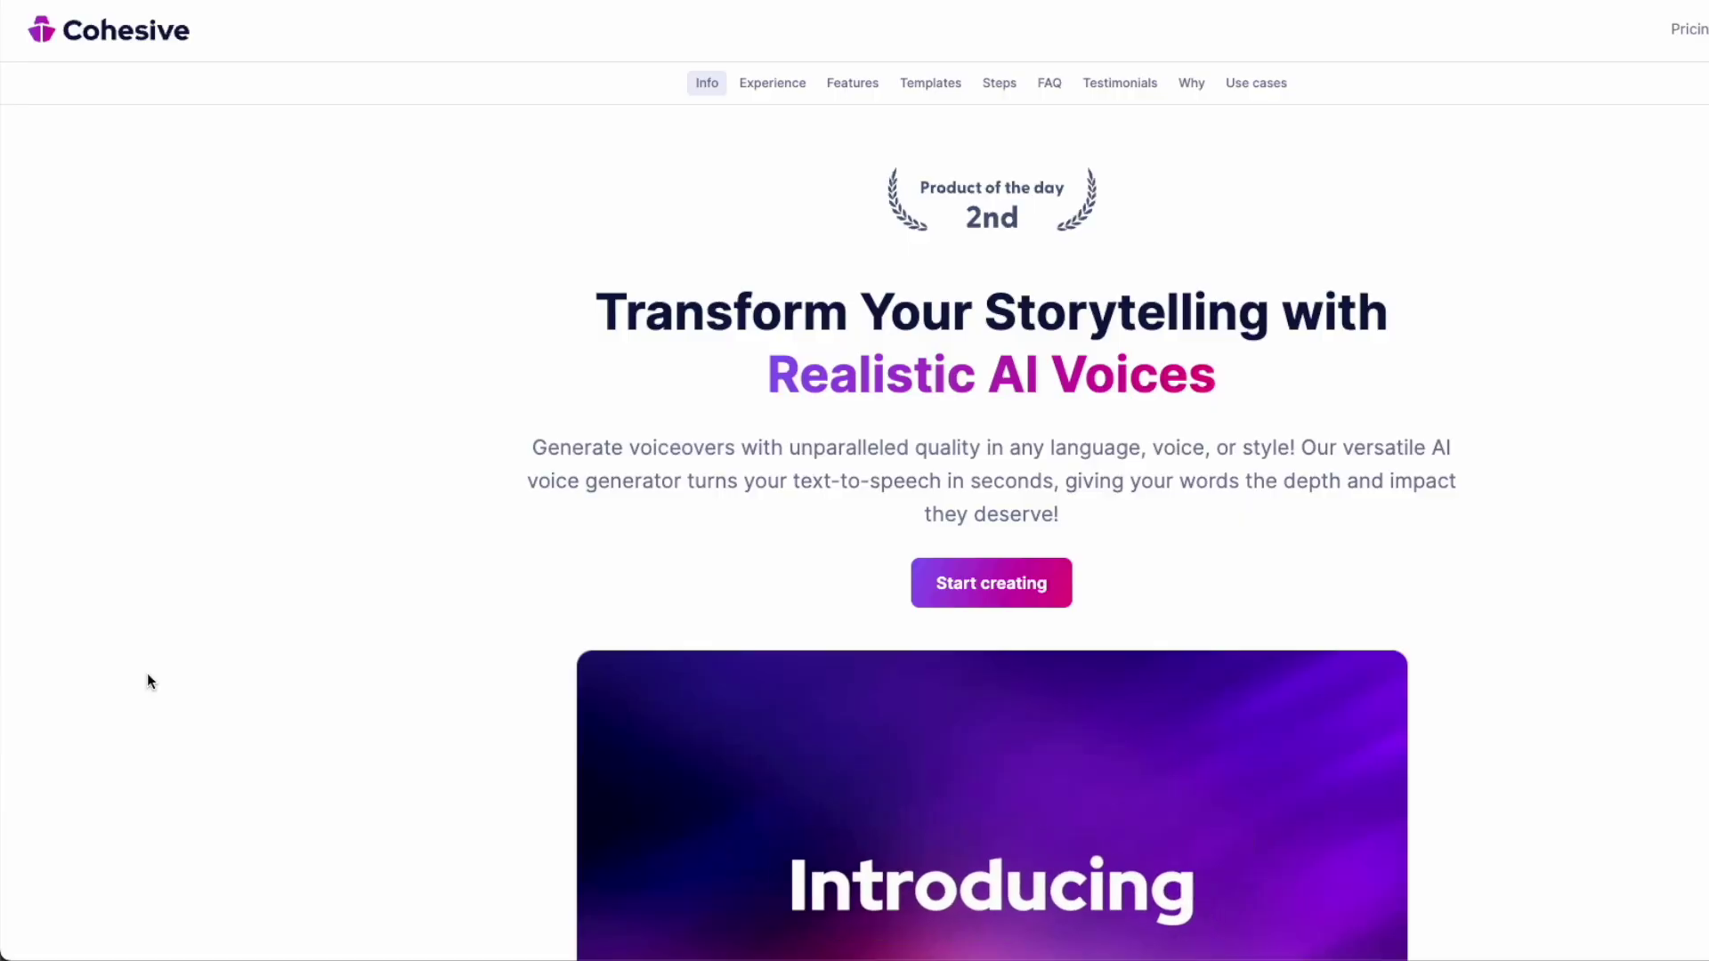
pyautogui.scroll(-3, 148, 674)
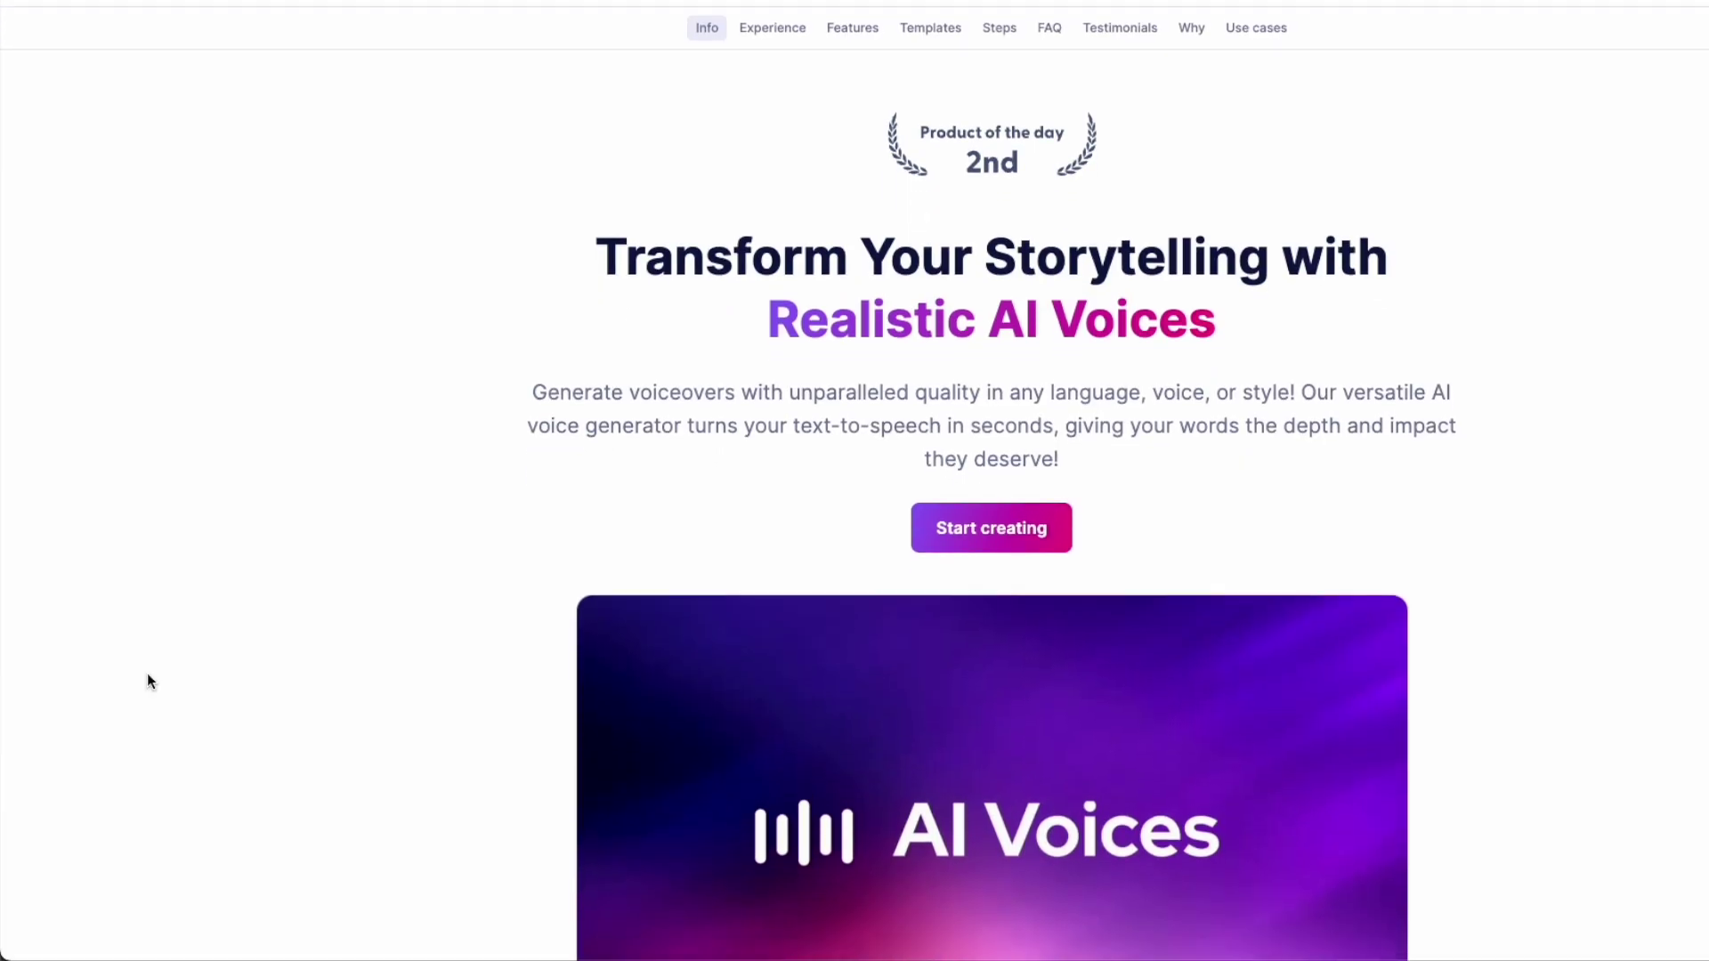
pyautogui.scroll(-3, 146, 682)
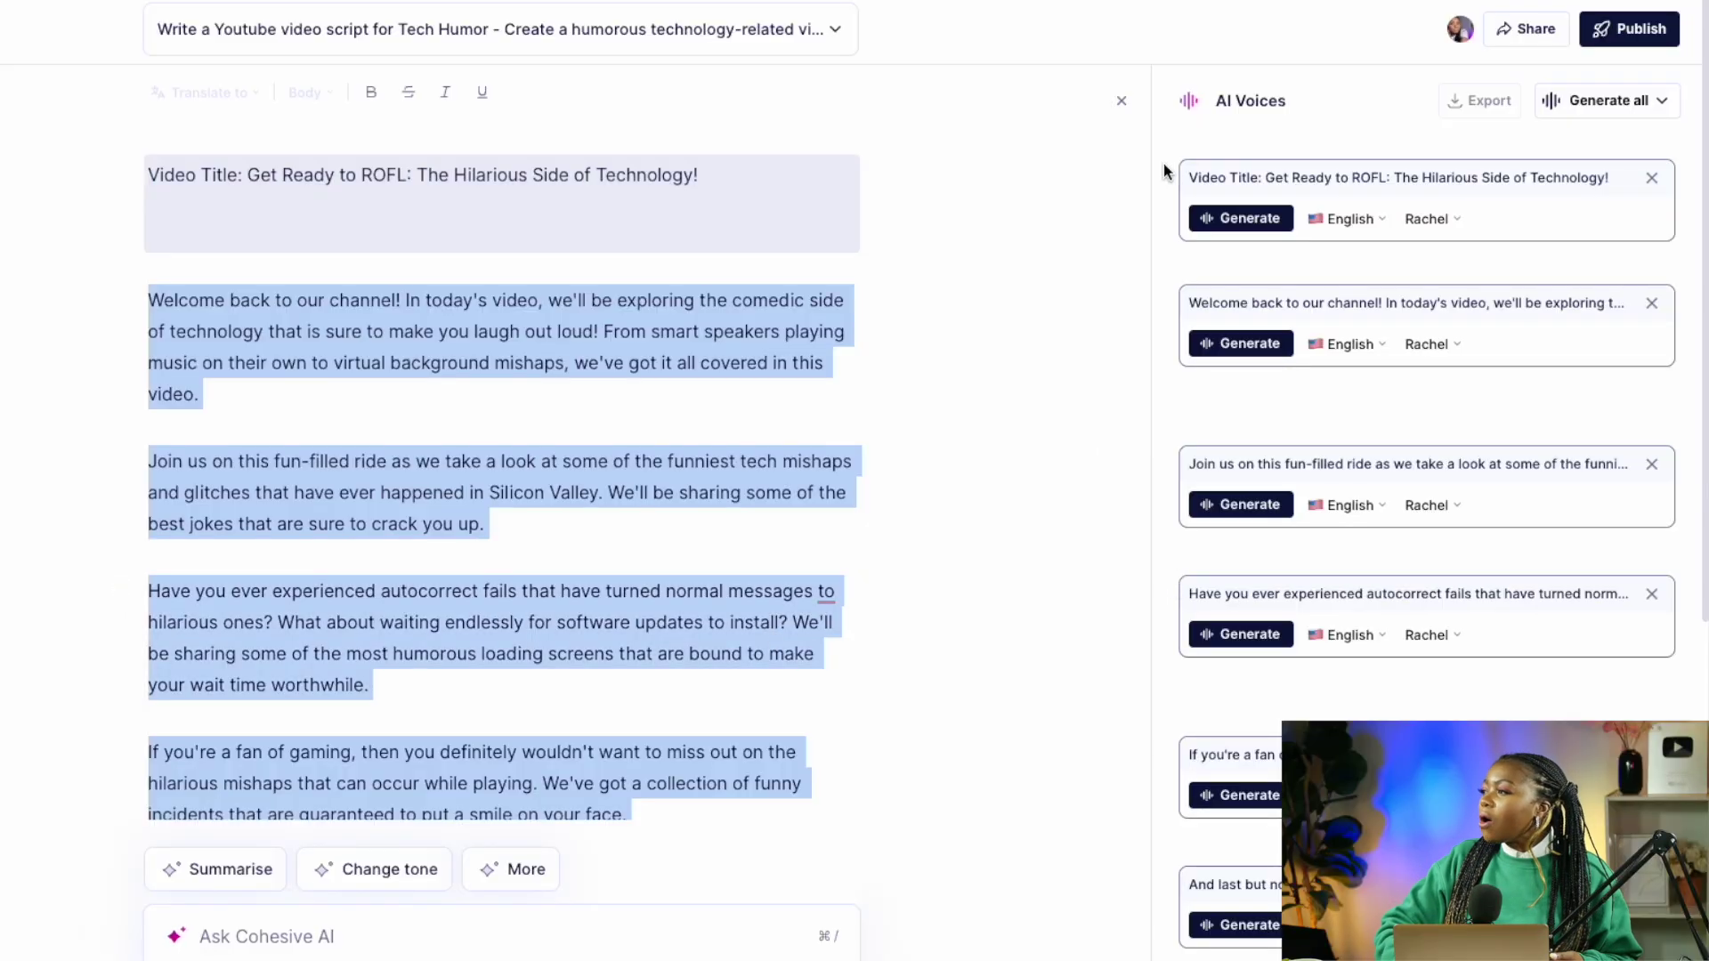
pyautogui.moveTo(1308, 101); pyautogui.dragTo(1210, 113)
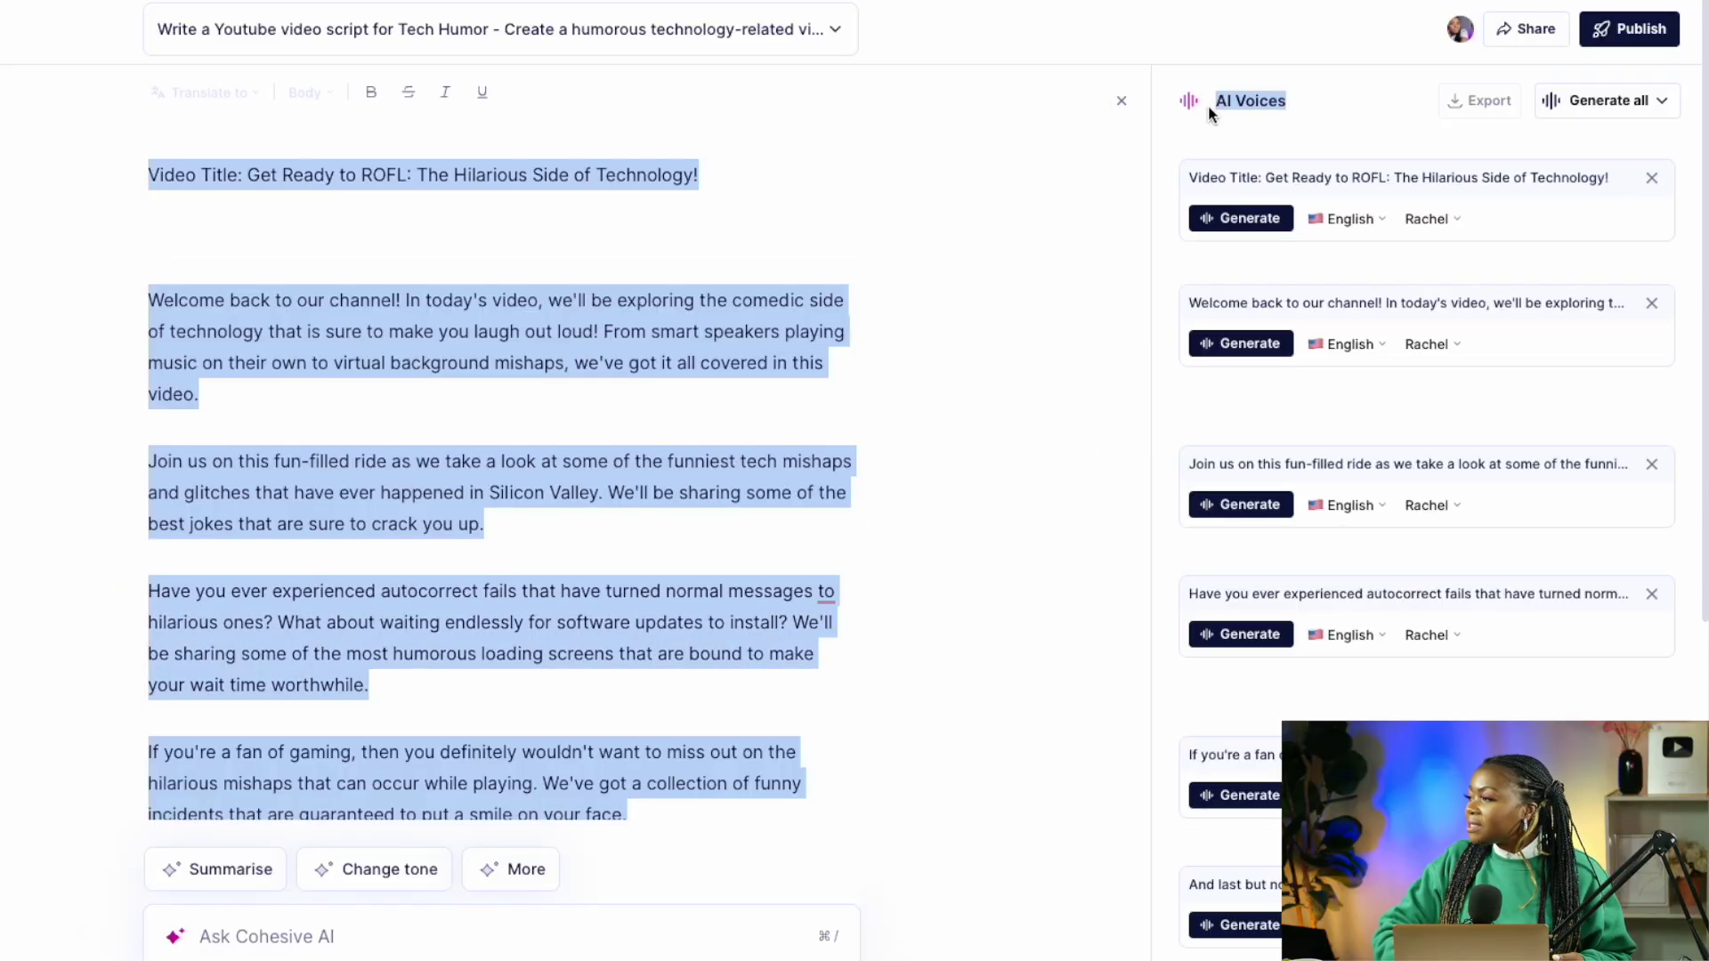
pyautogui.click(1321, 128)
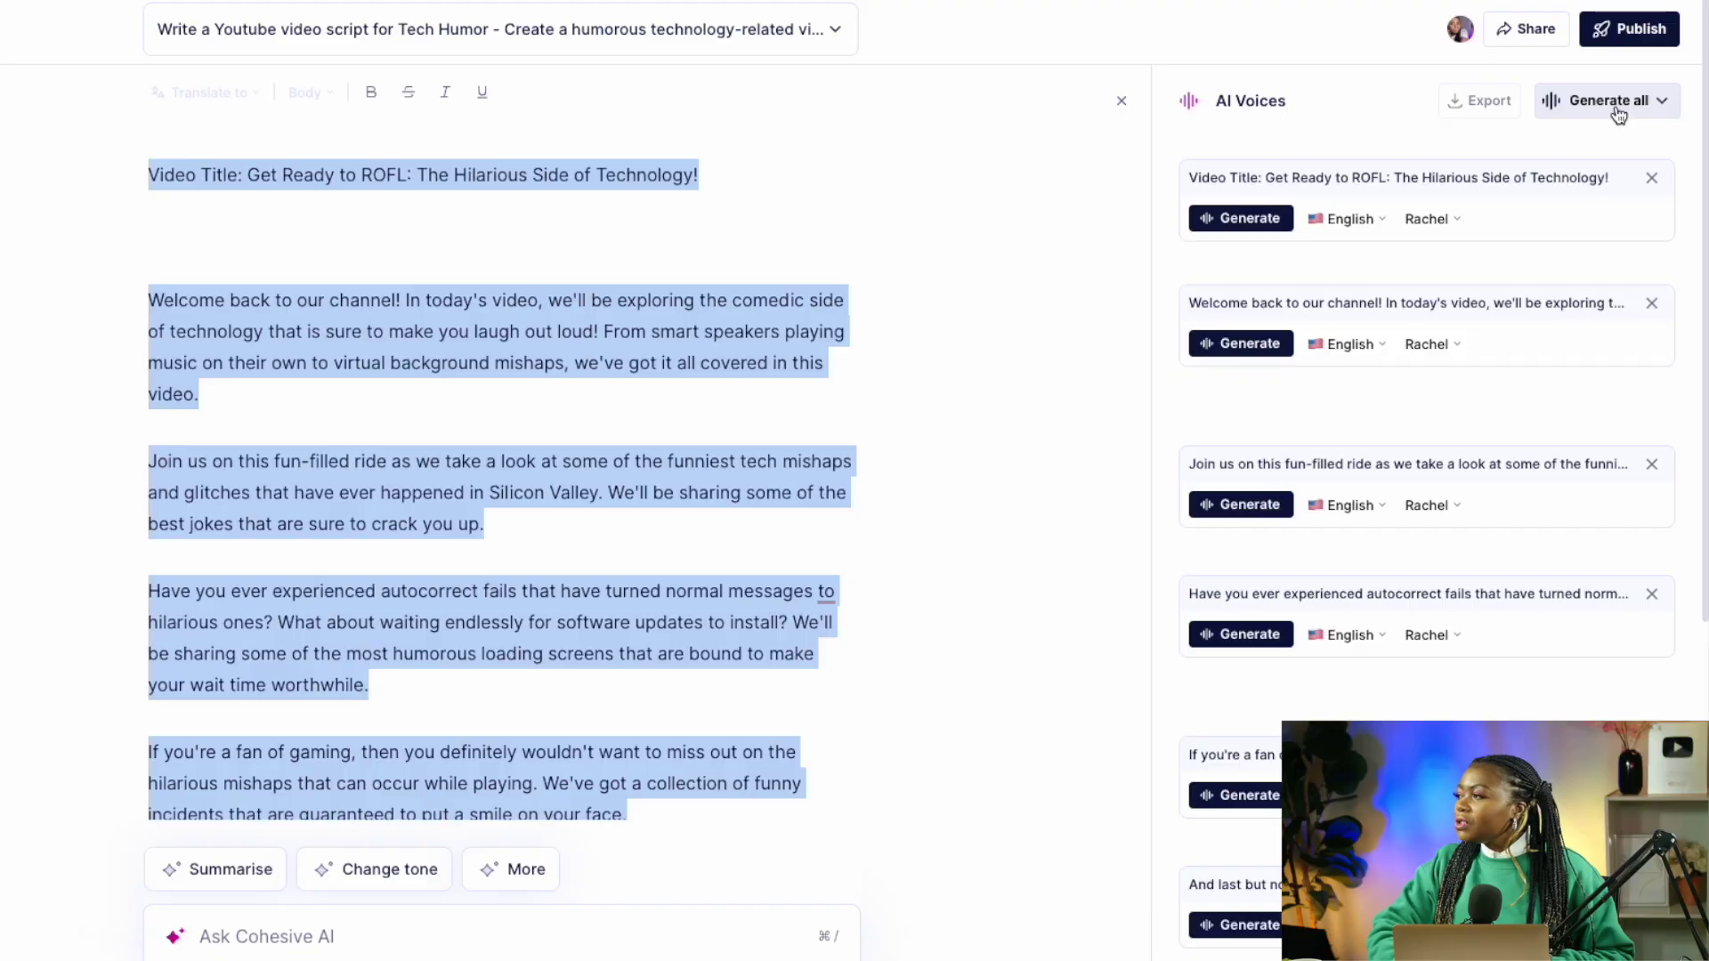
# Generate English voiceovers for all script paragraphs using the Antoni voice
pyautogui.click(1619, 112)
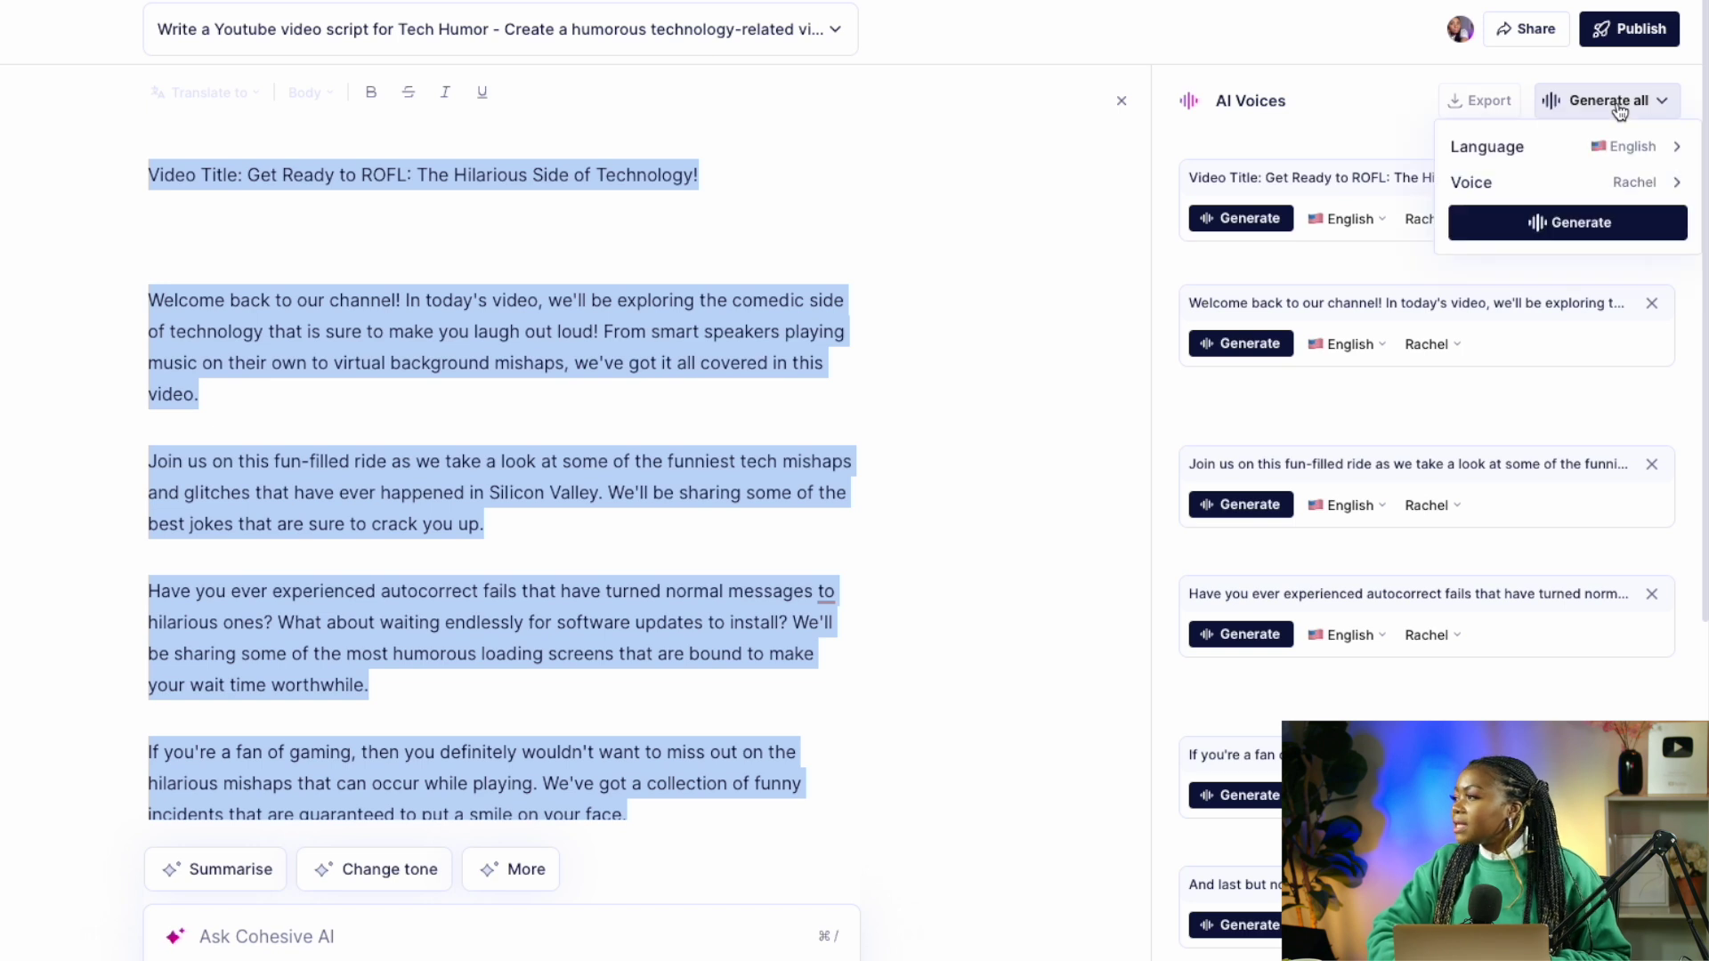
pyautogui.moveTo(1578, 186)
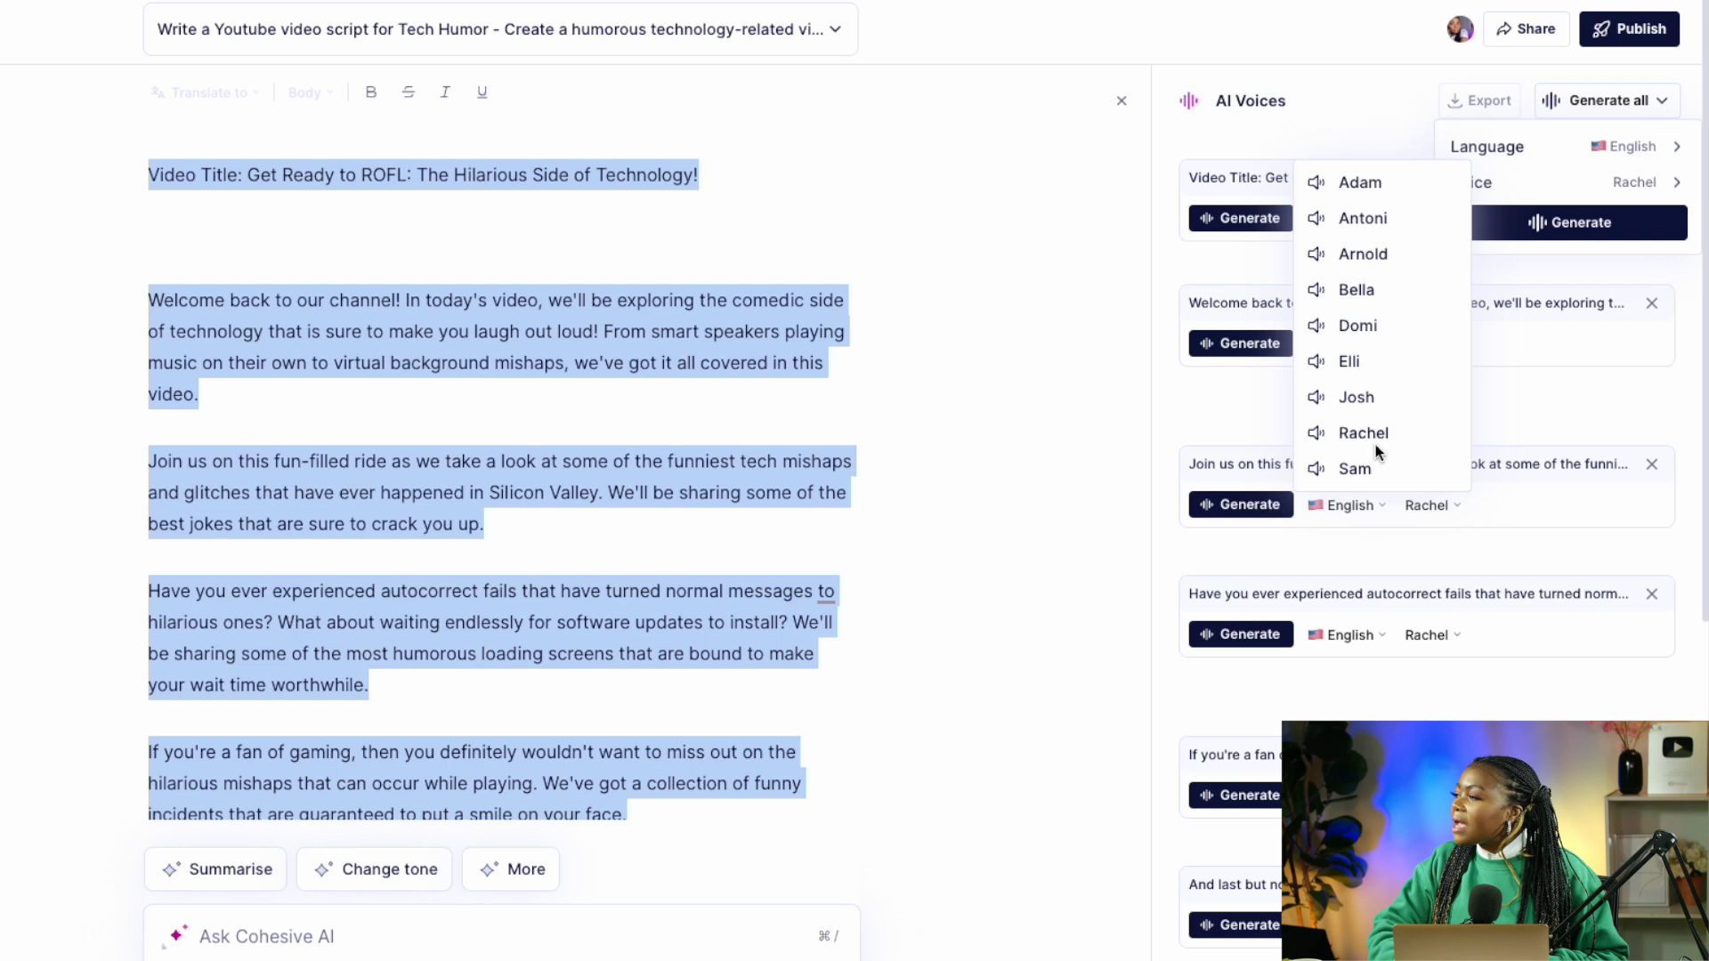
pyautogui.click(1362, 218)
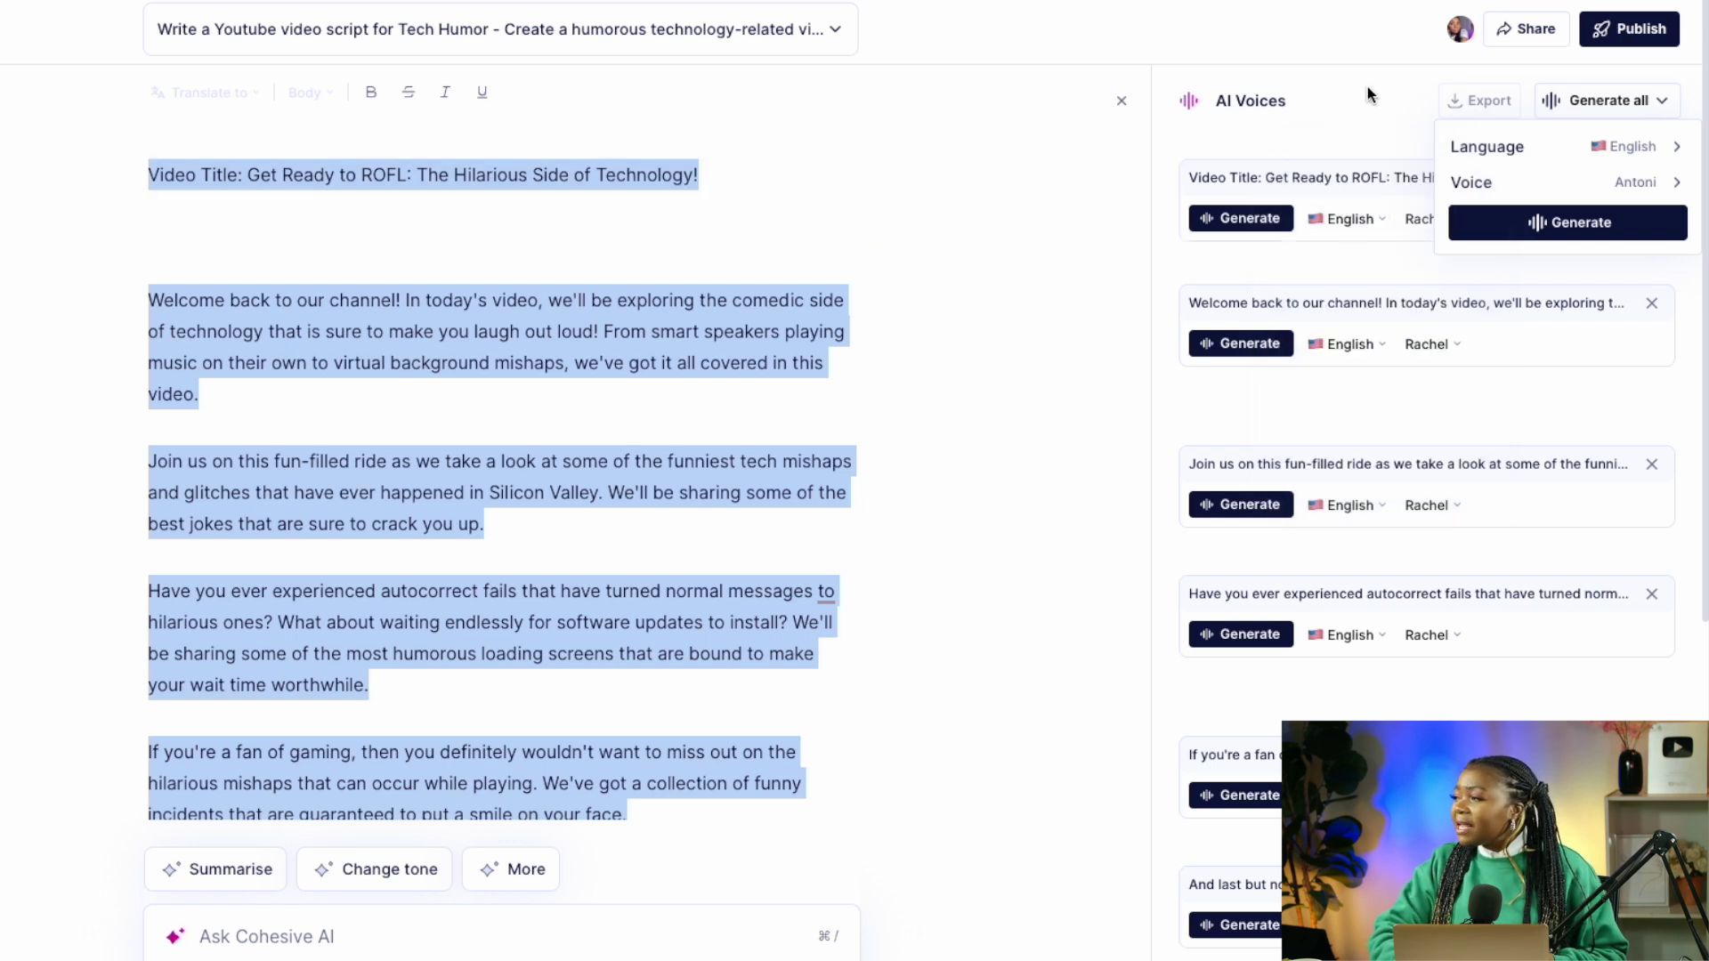
pyautogui.click(1579, 223)
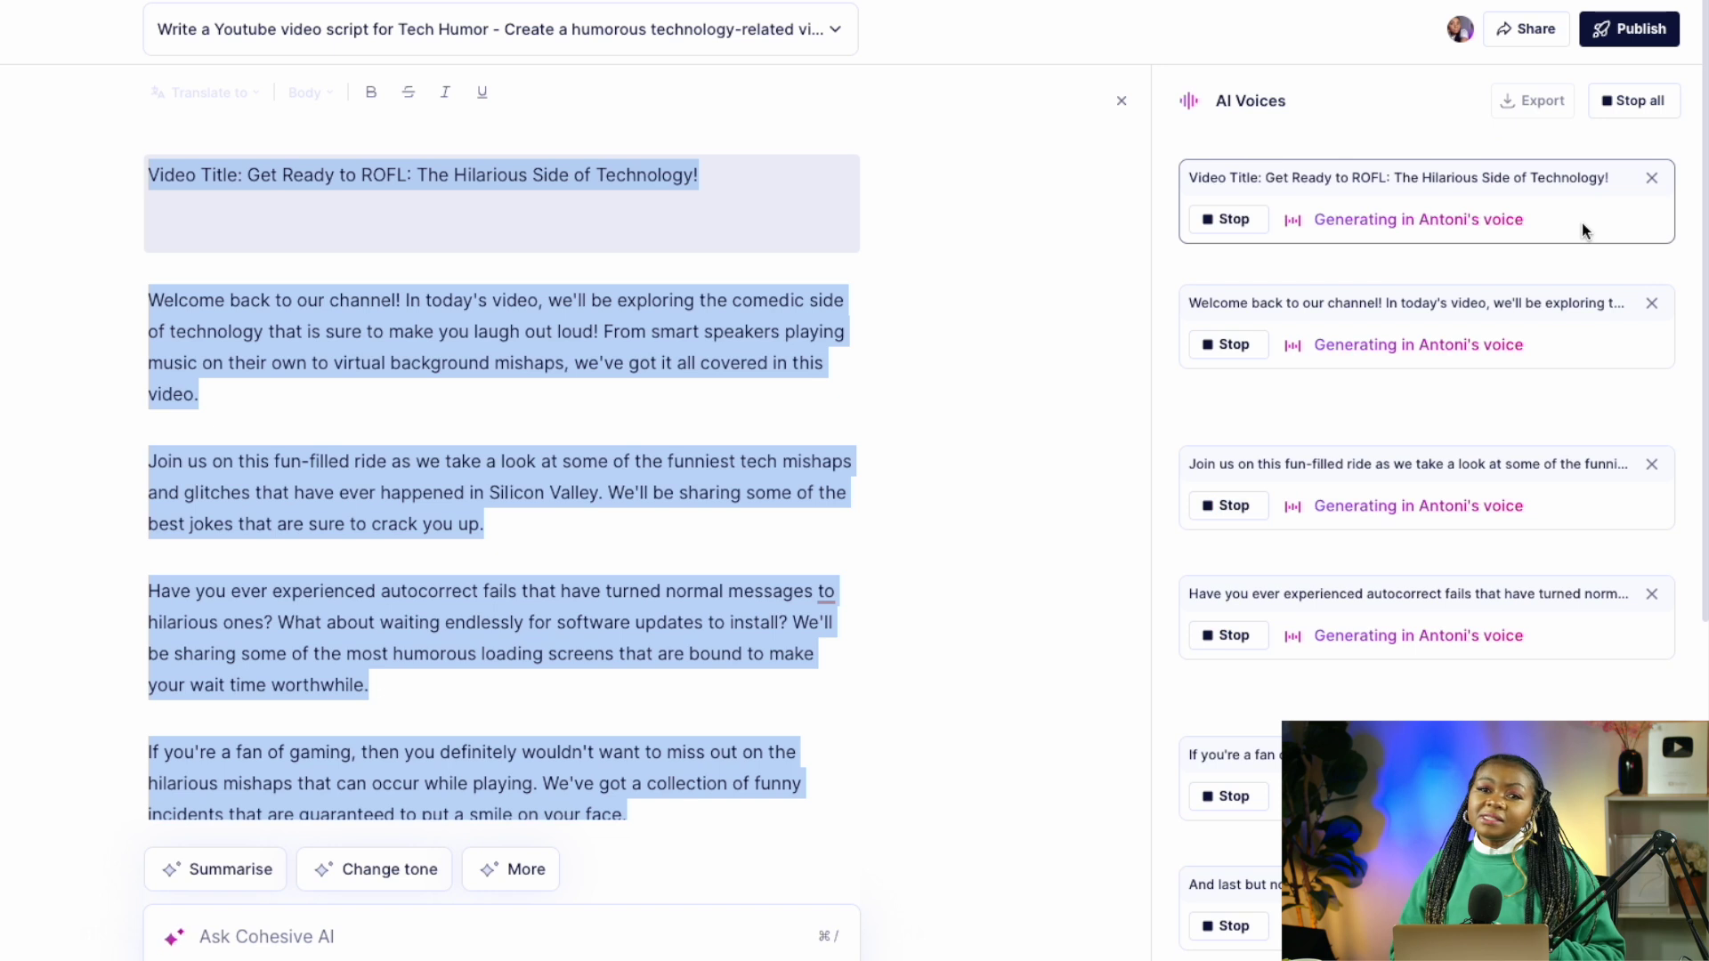
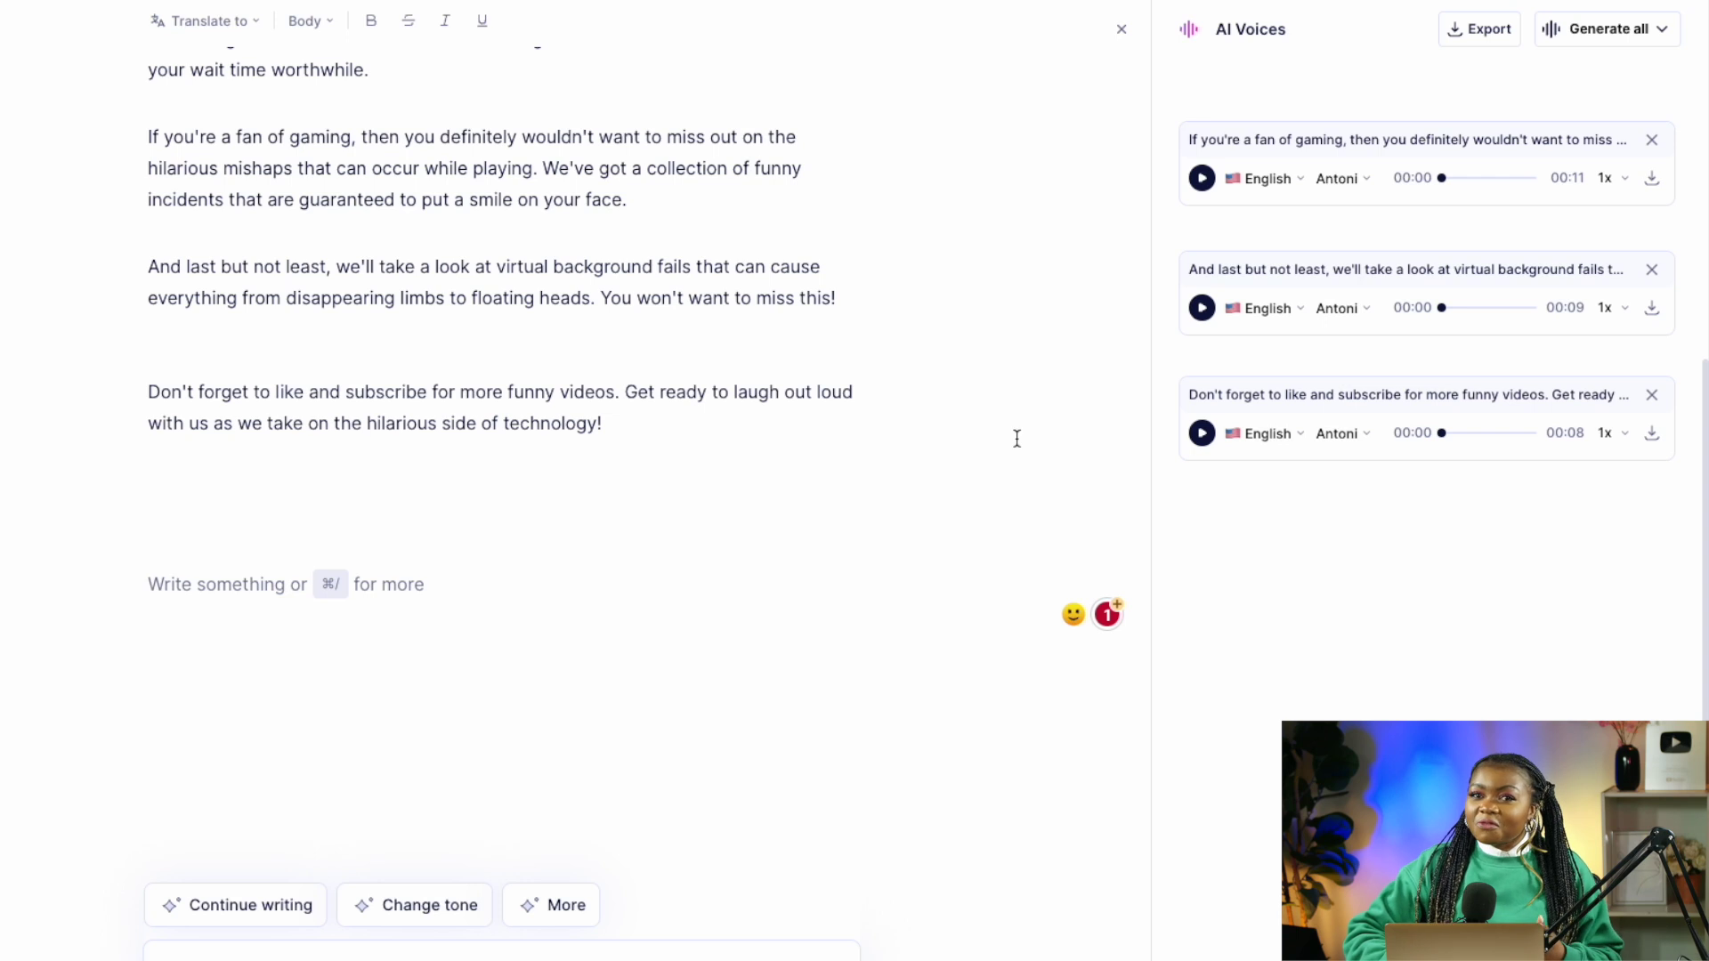
# Generate AI images from the prompt "A gaming station in a gaming room" and browse through the resulting pictures
pyautogui.click(554, 906)
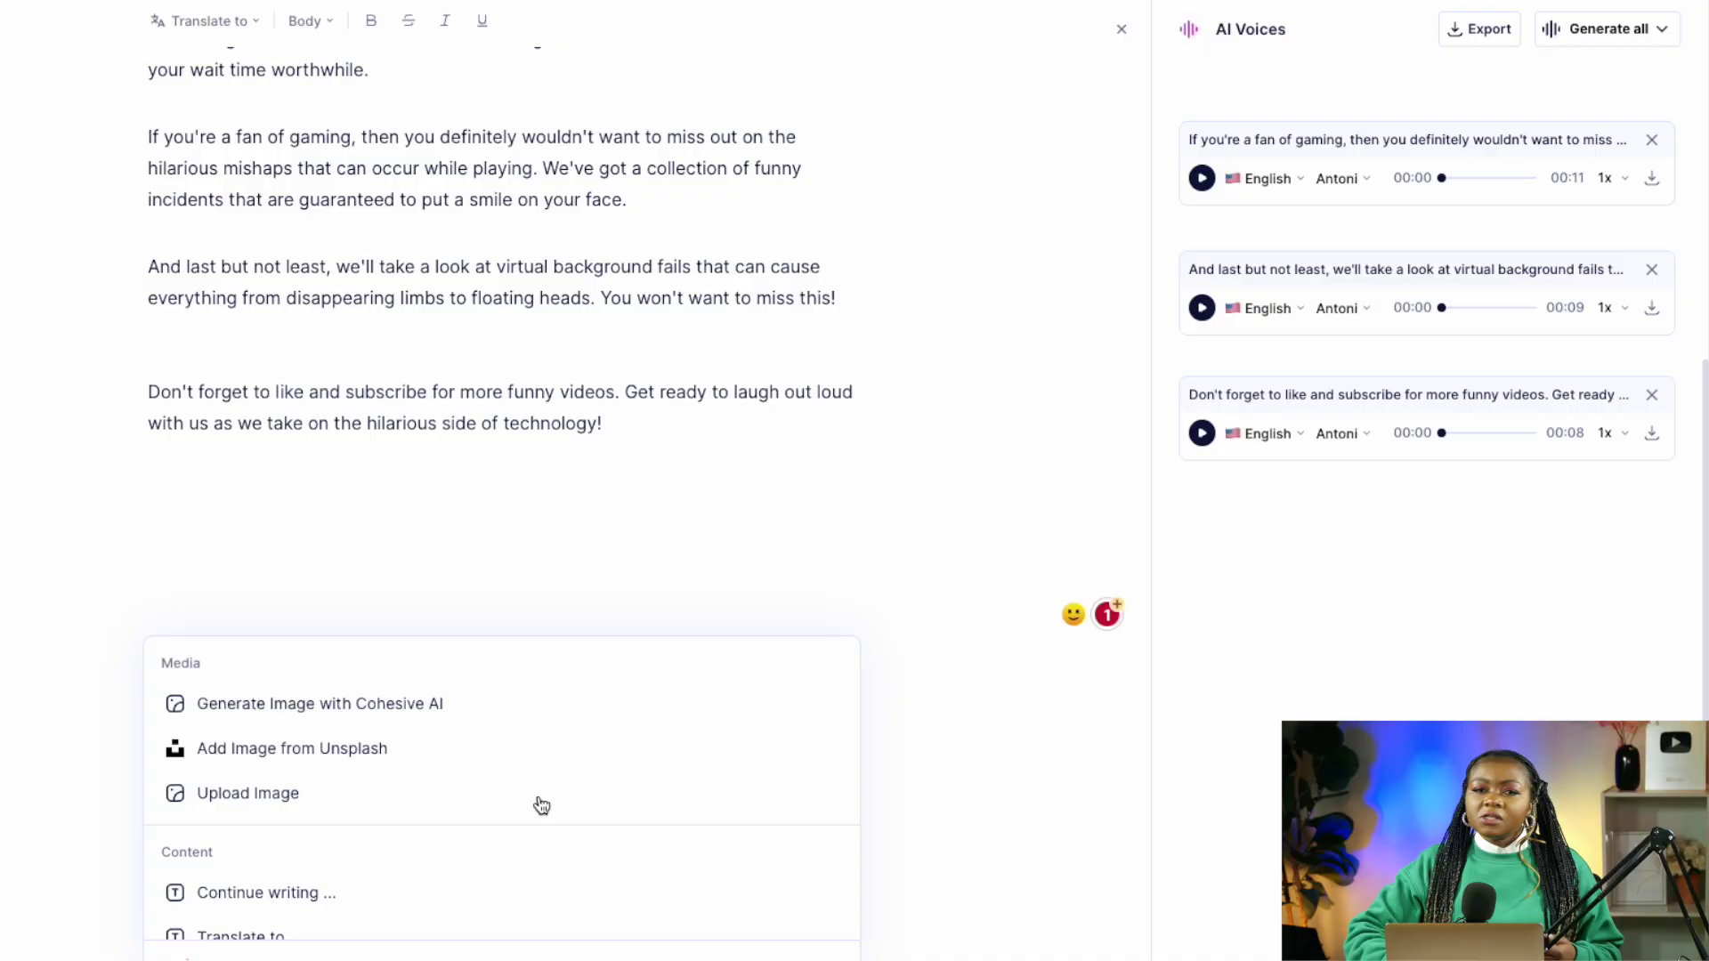
pyautogui.click(402, 709)
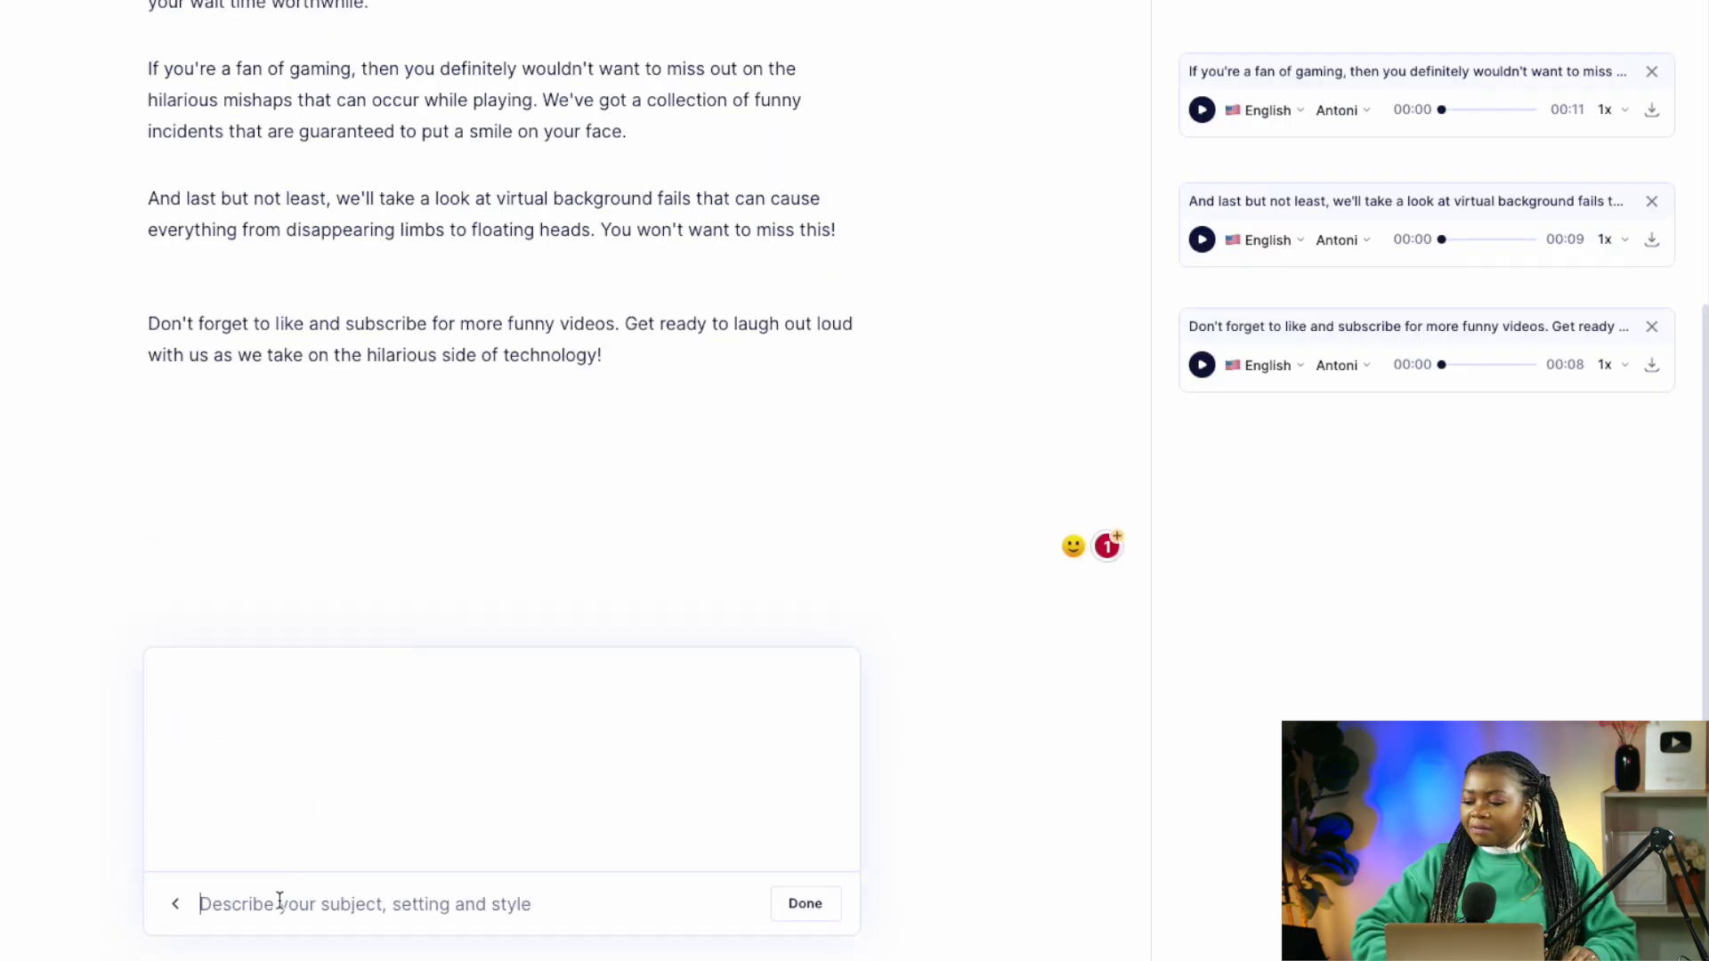
pyautogui.write('A gaming station in a gaming room')
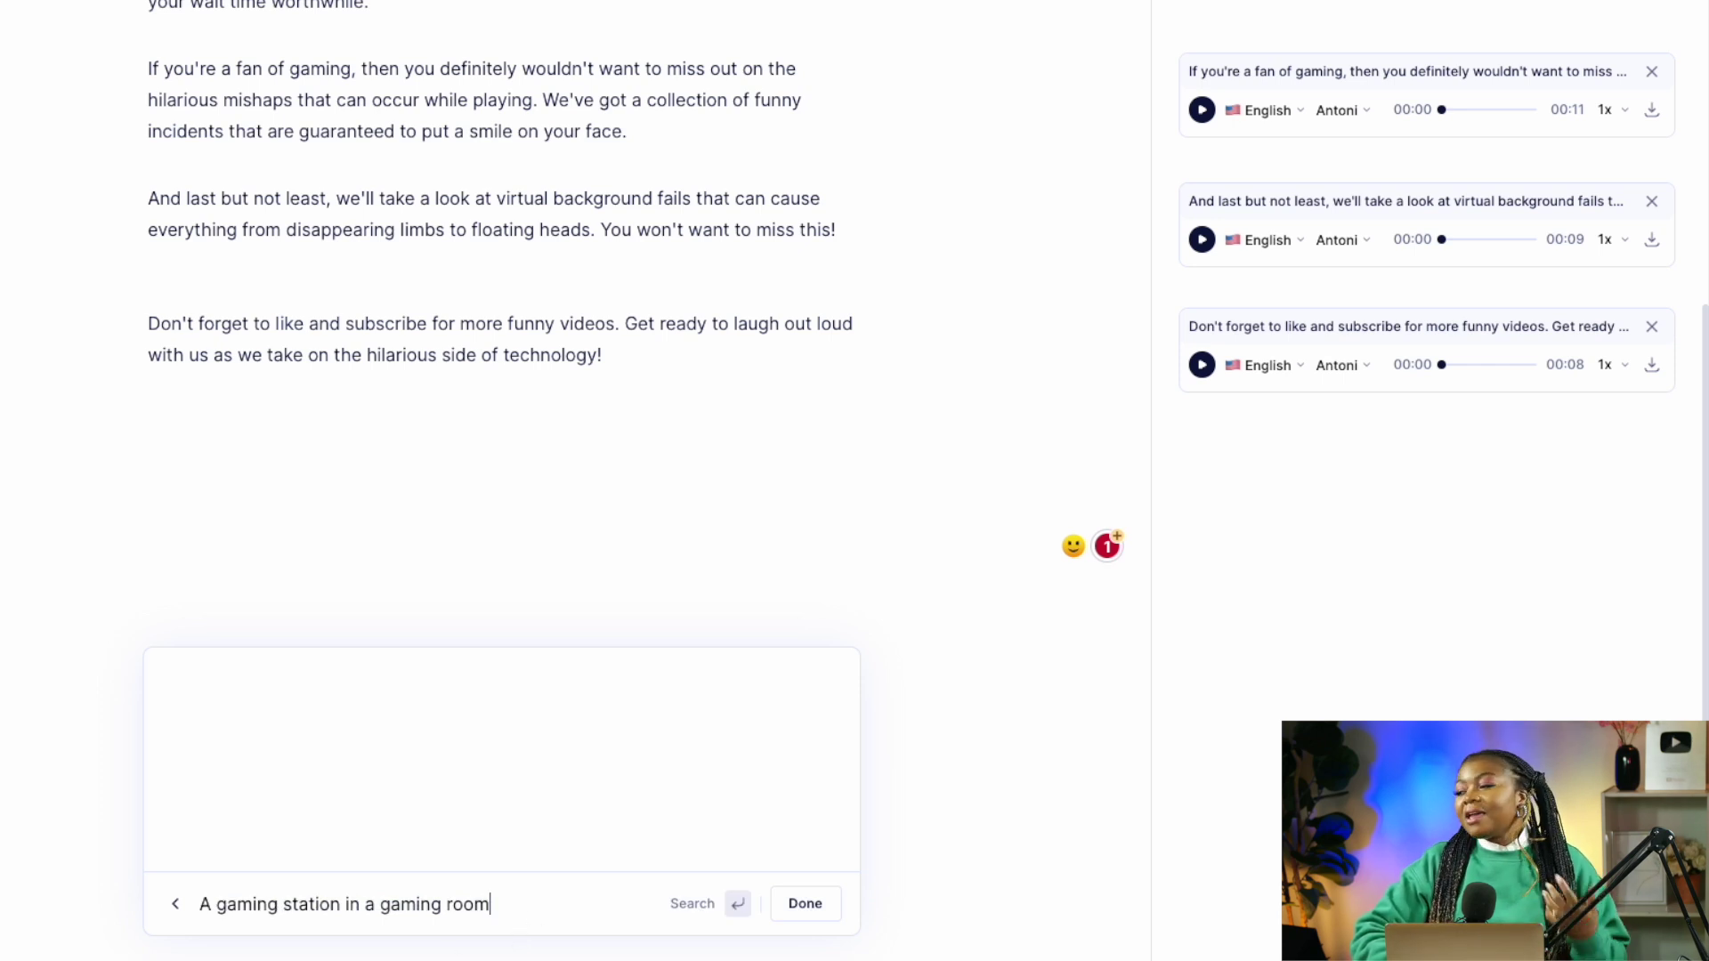
pyautogui.press('Return')
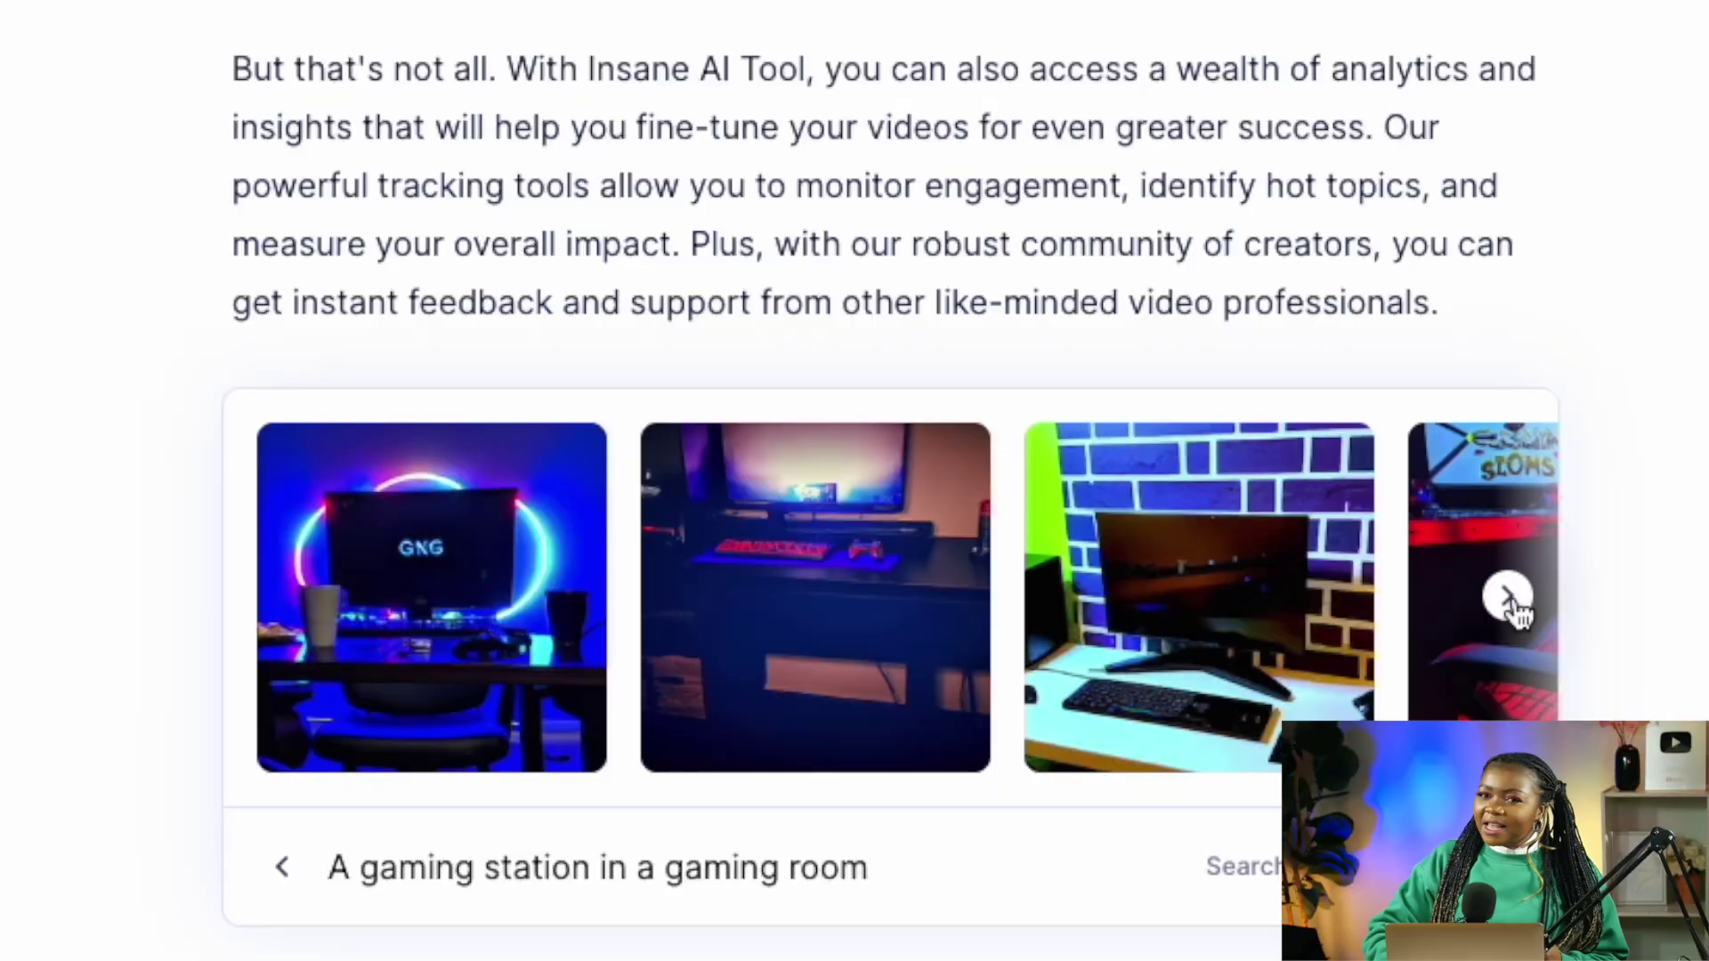
pyautogui.click(1510, 598)
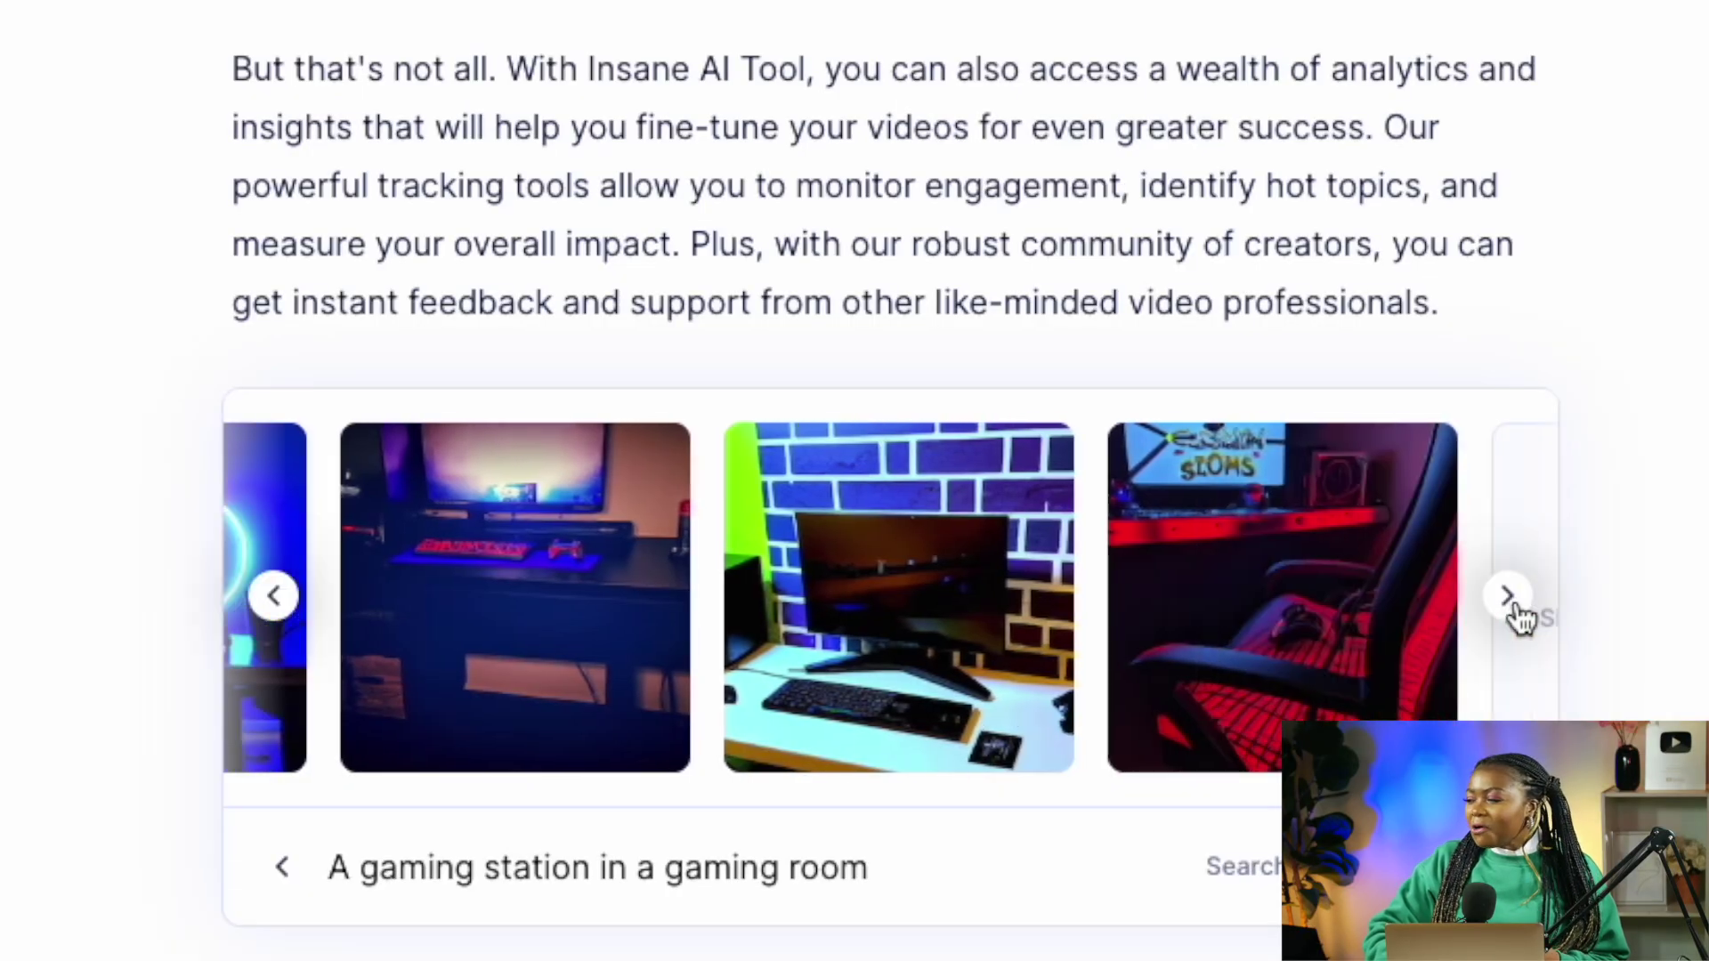
pyautogui.click(1510, 601)
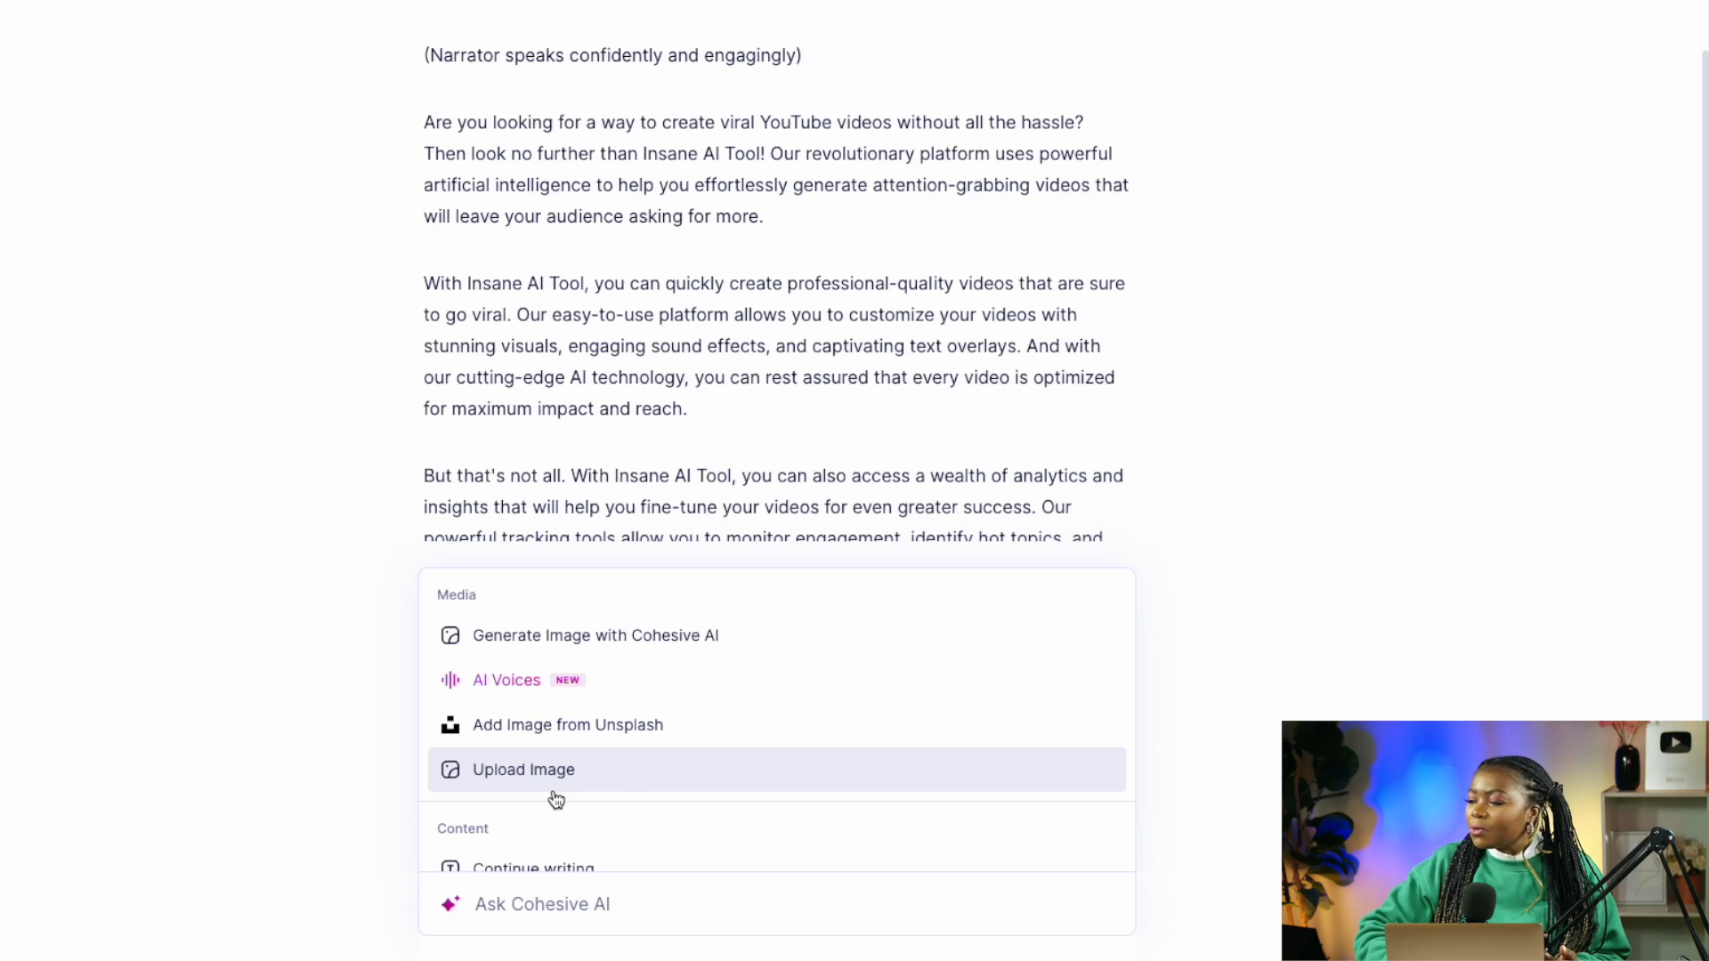
# Export the AI voiceovers generated for the document's list of YouTube video ideas
pyautogui.scroll(2, 1328, 665)
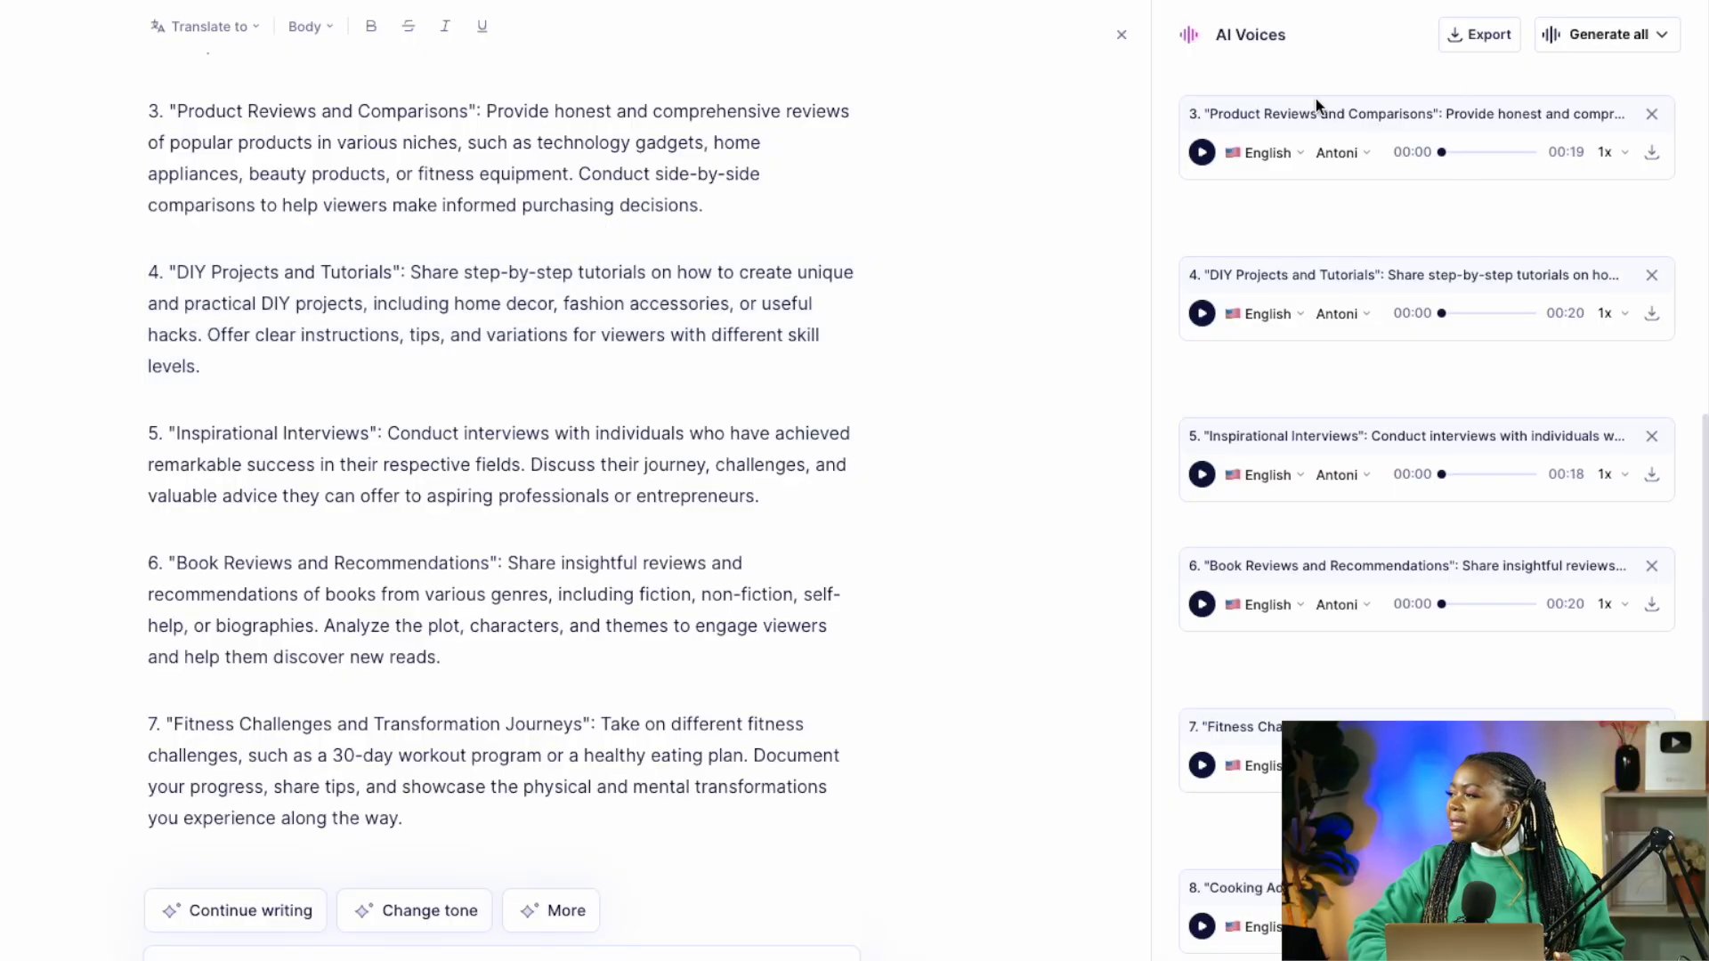
pyautogui.click(1456, 41)
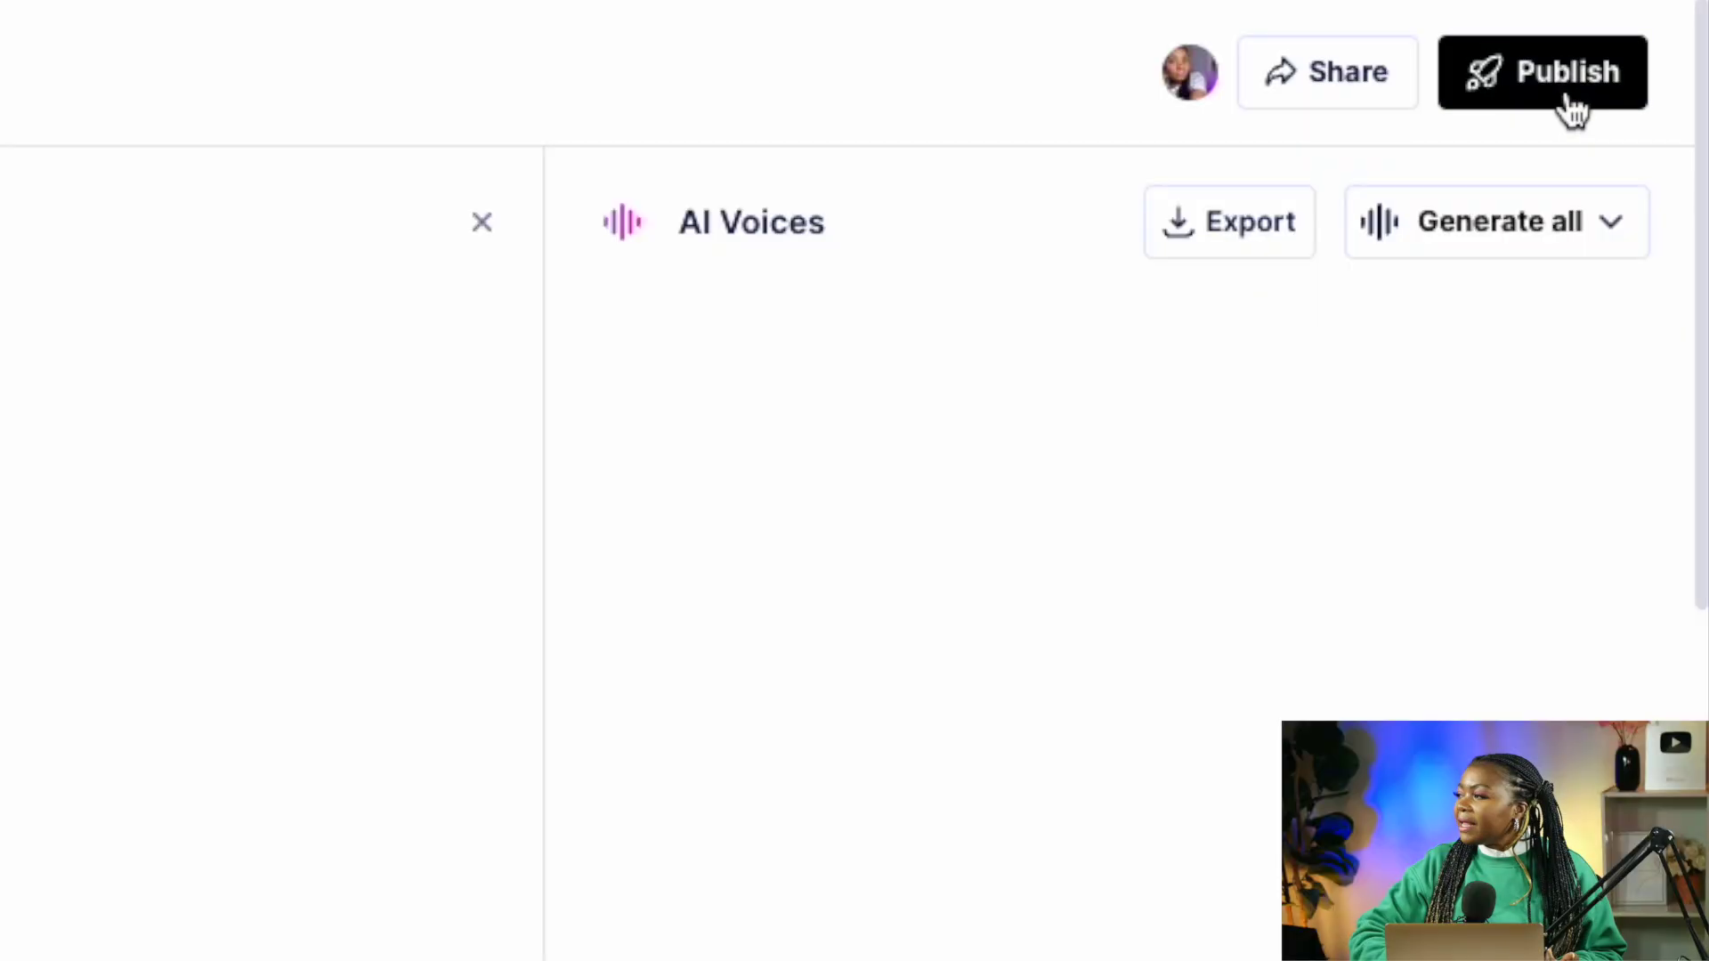
# Publish the YouTube video ideas document to the web through its sharing options and copy its public link
pyautogui.click(1570, 109)
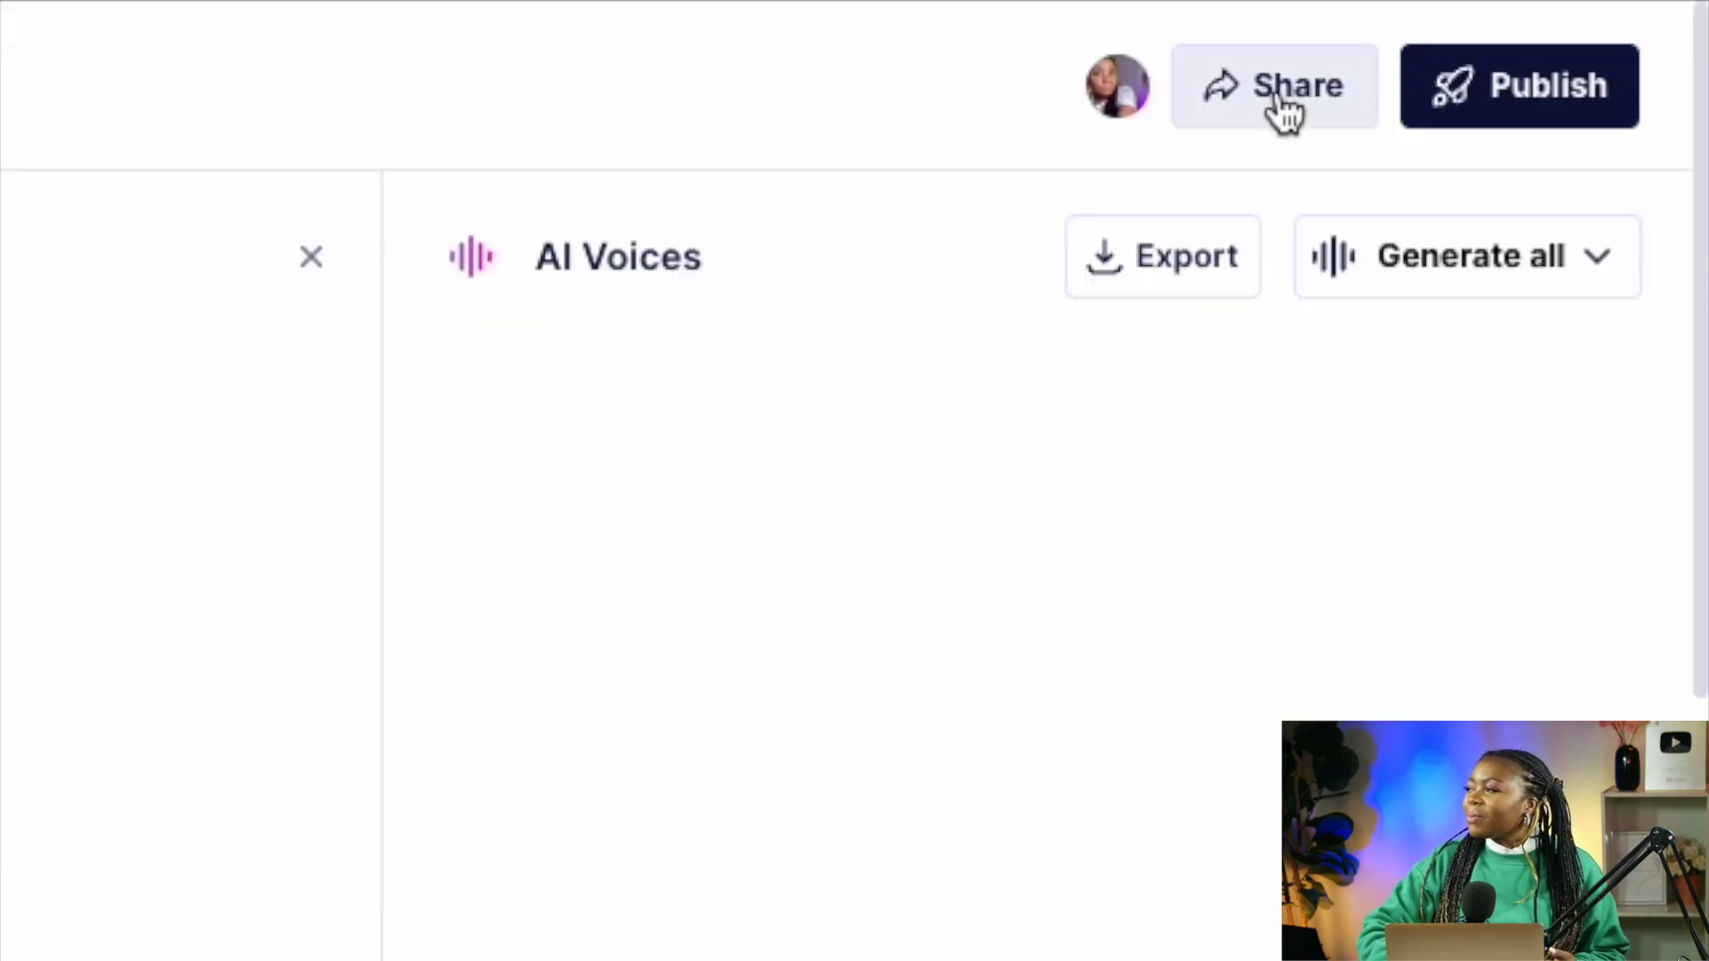
pyautogui.click(1276, 86)
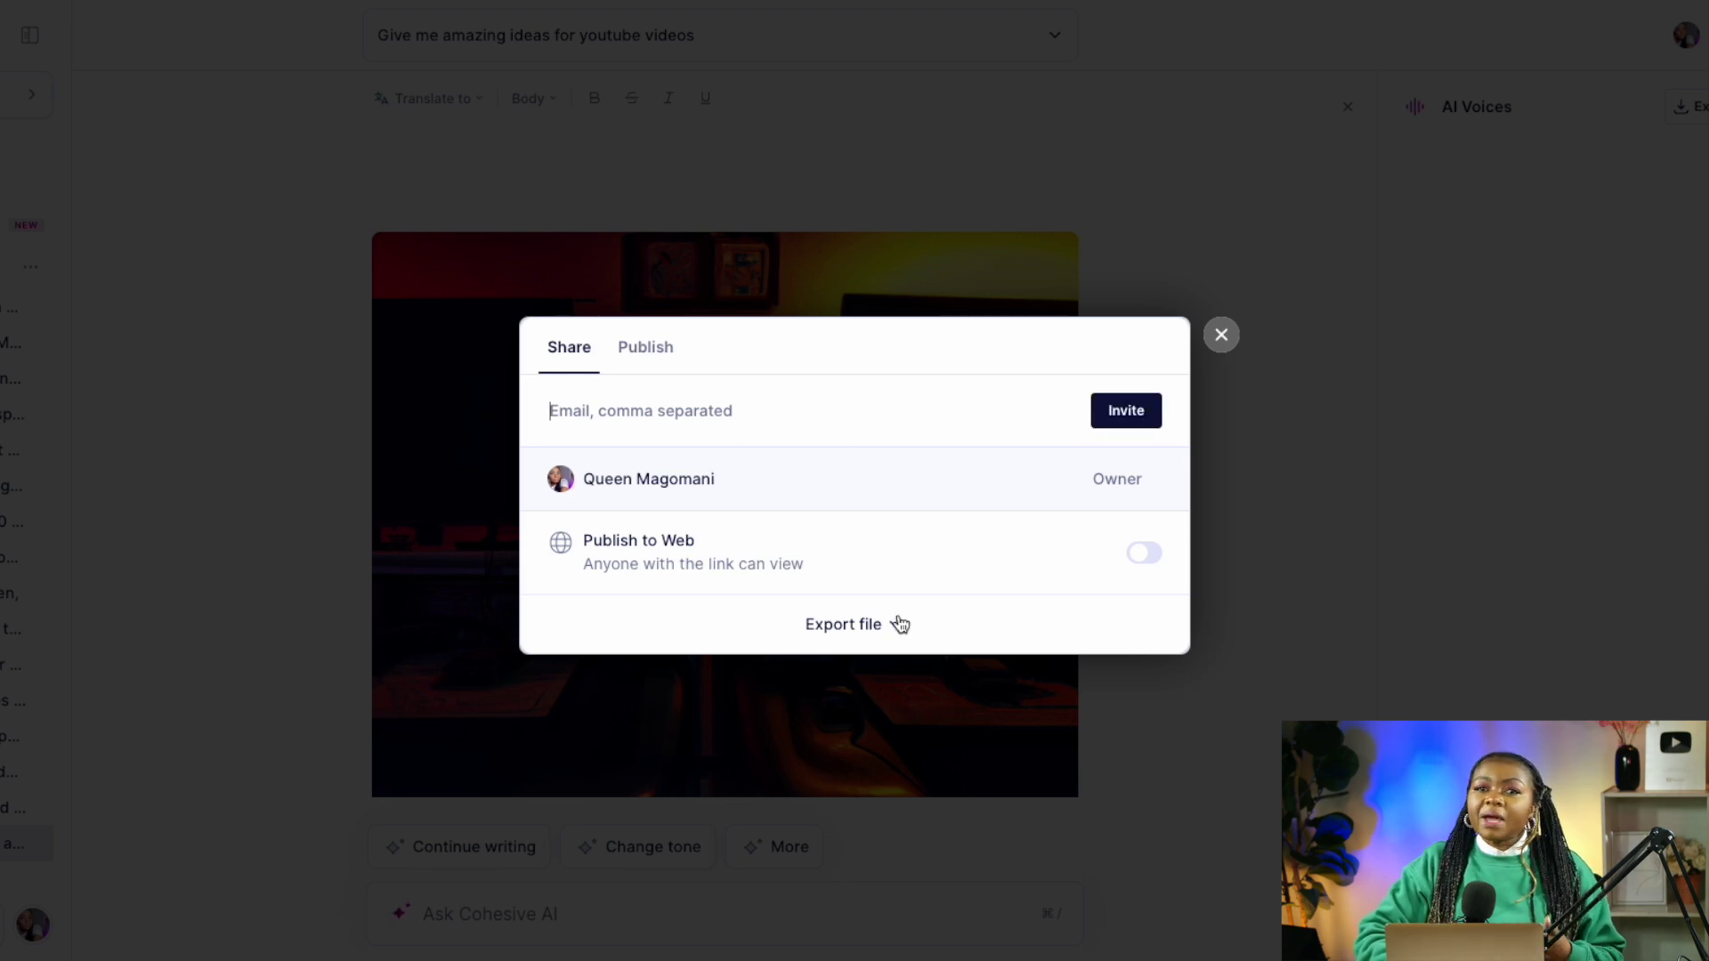
pyautogui.click(1145, 559)
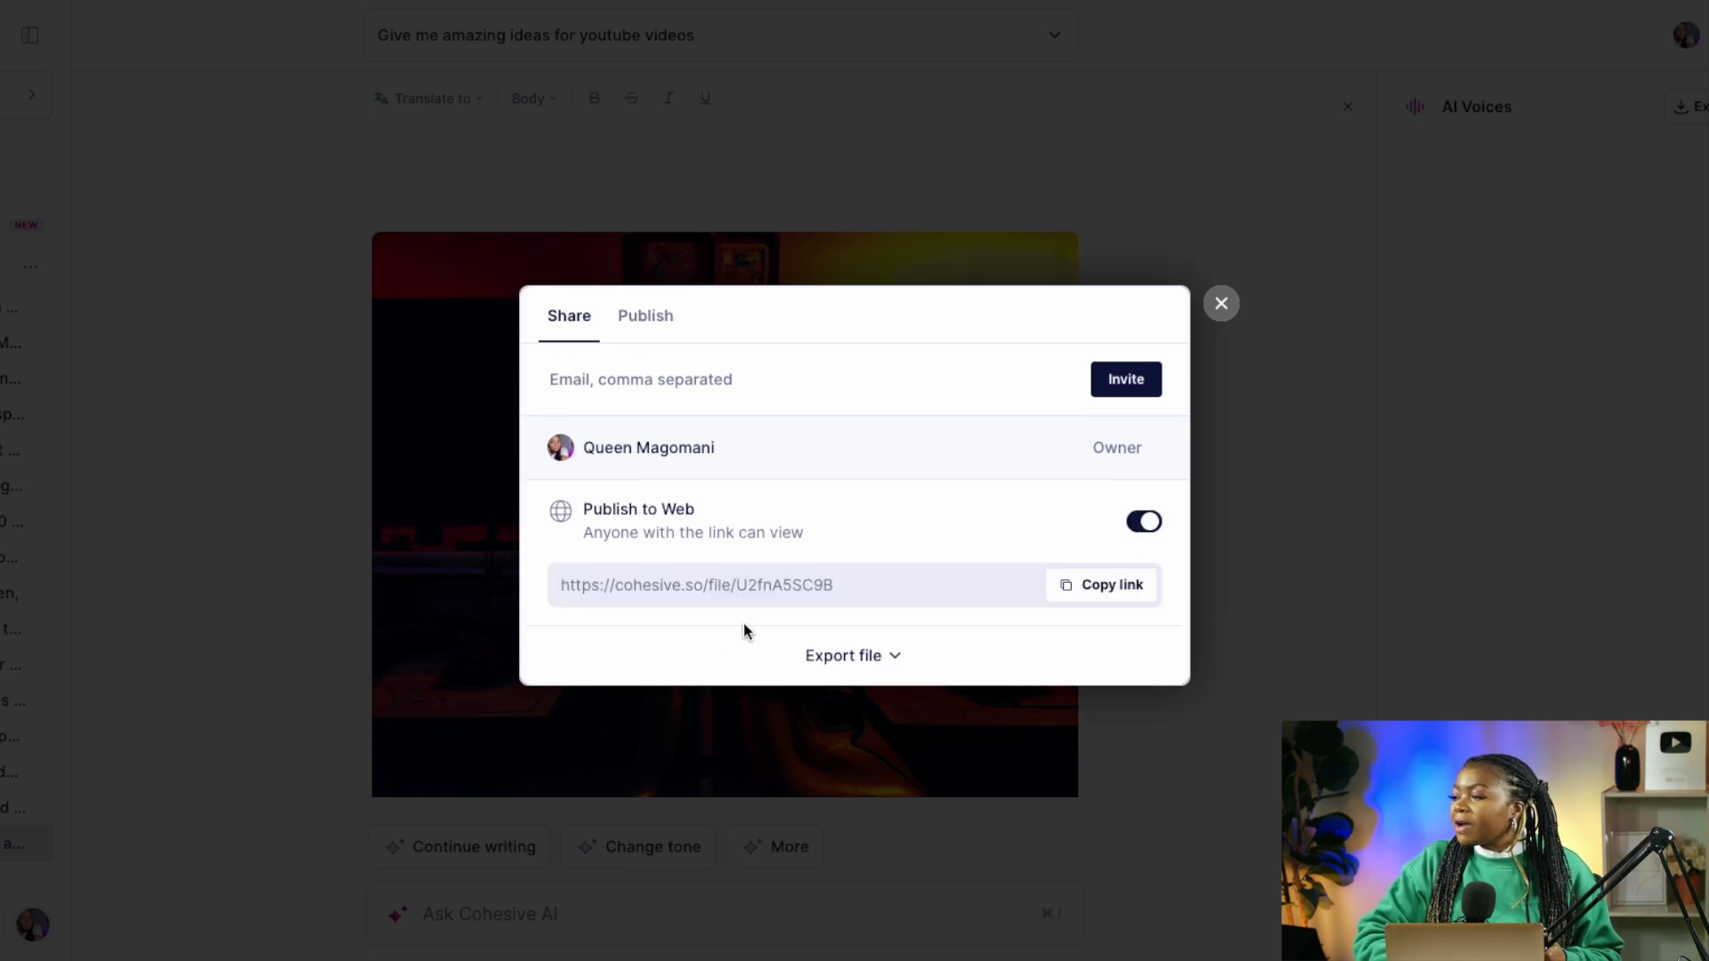
pyautogui.click(1093, 584)
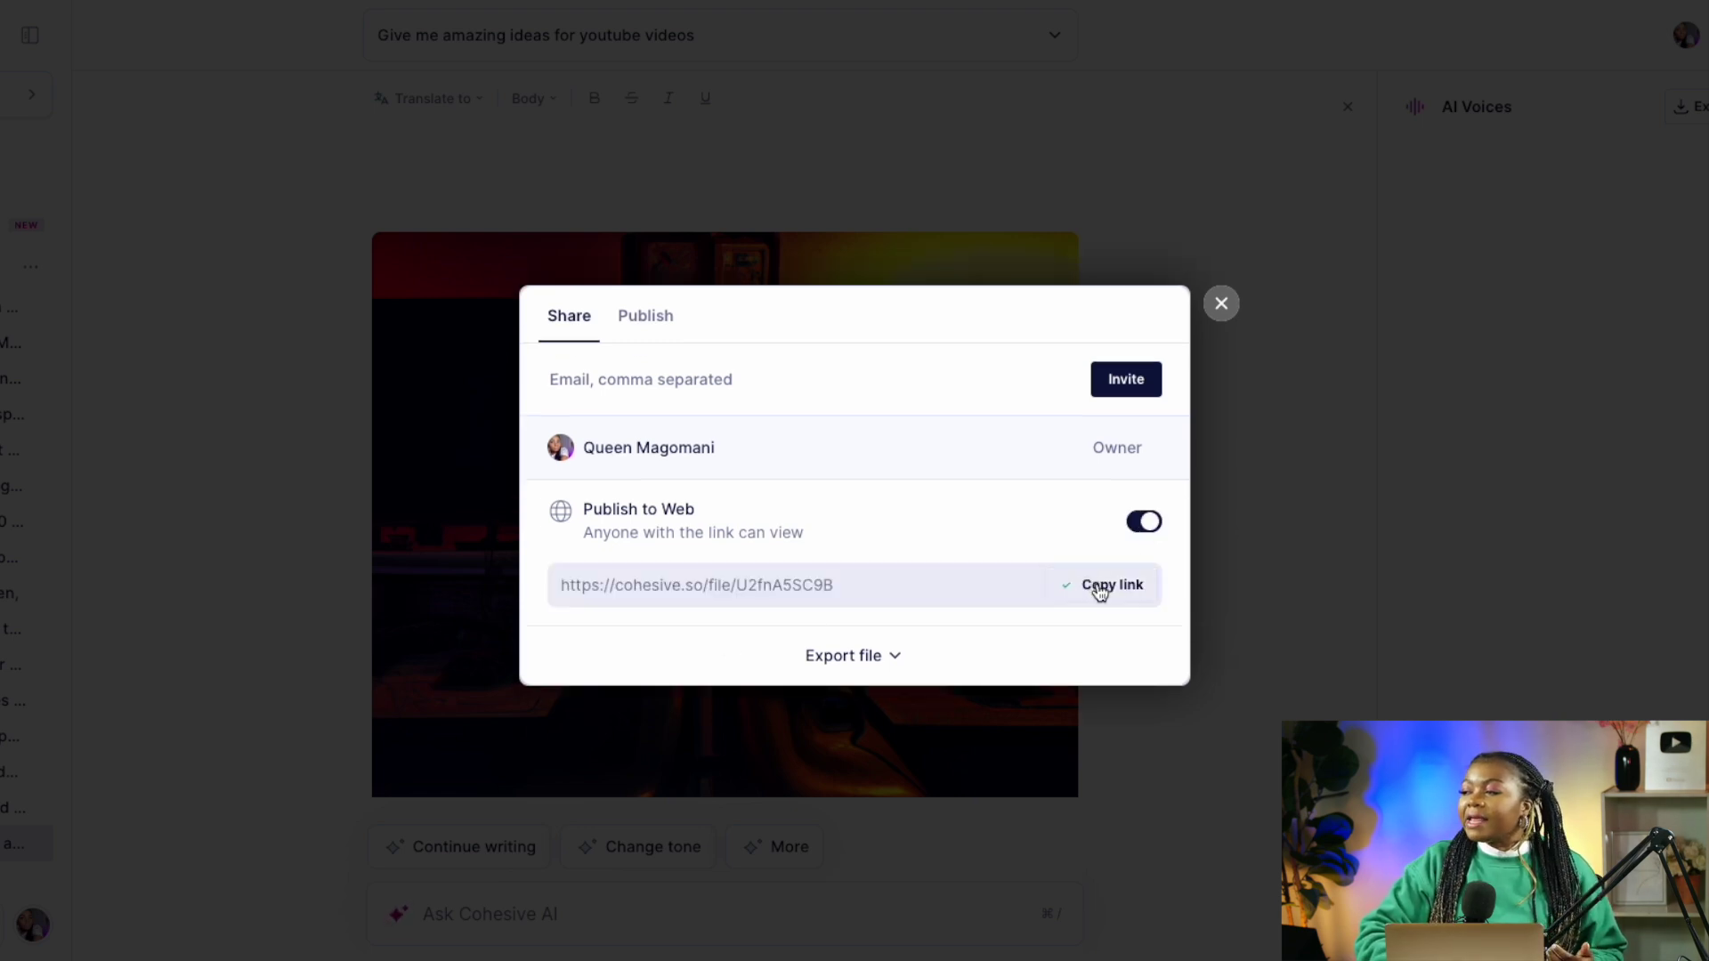